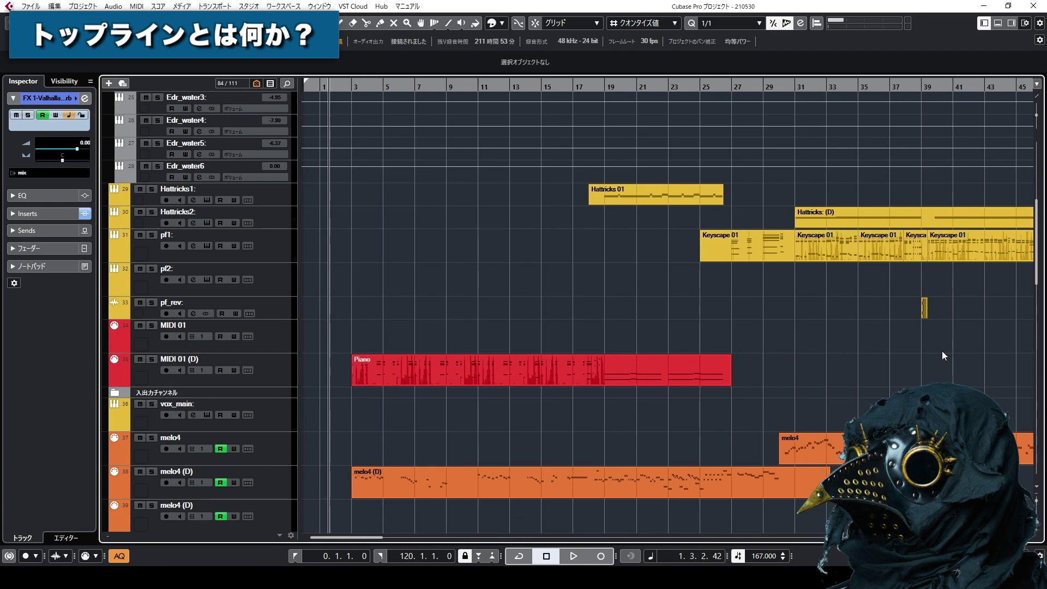
scroll(979, 354, down, 5)
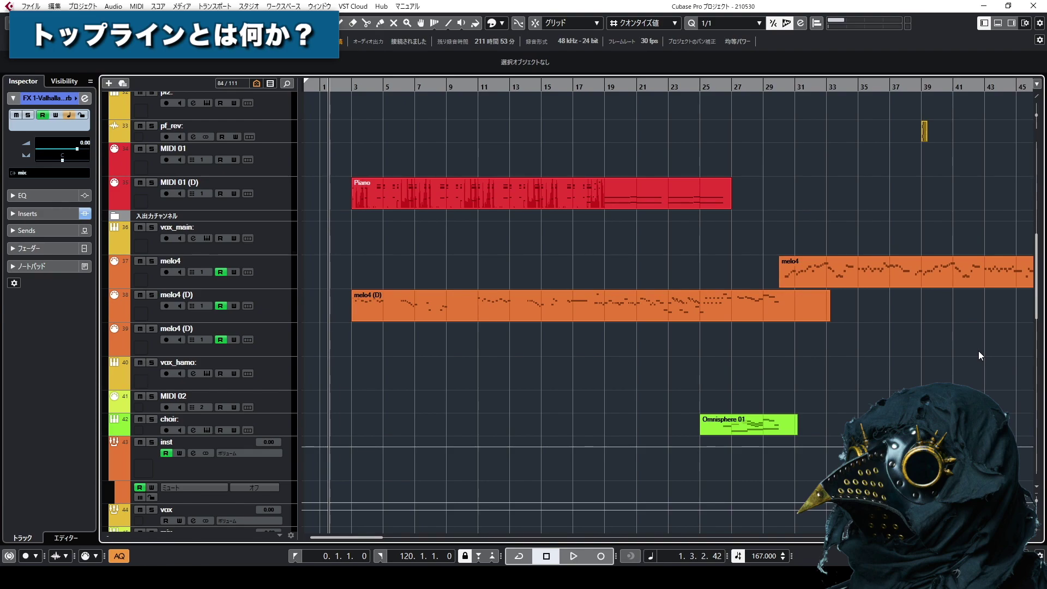
scroll(985, 353, up, 5)
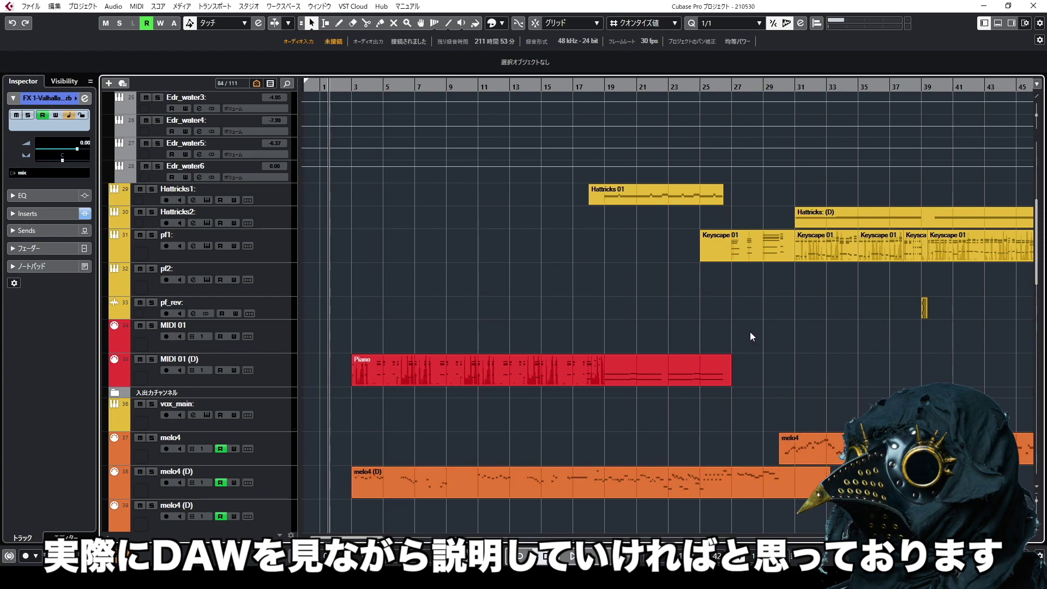
scroll(741, 321, down, 3)
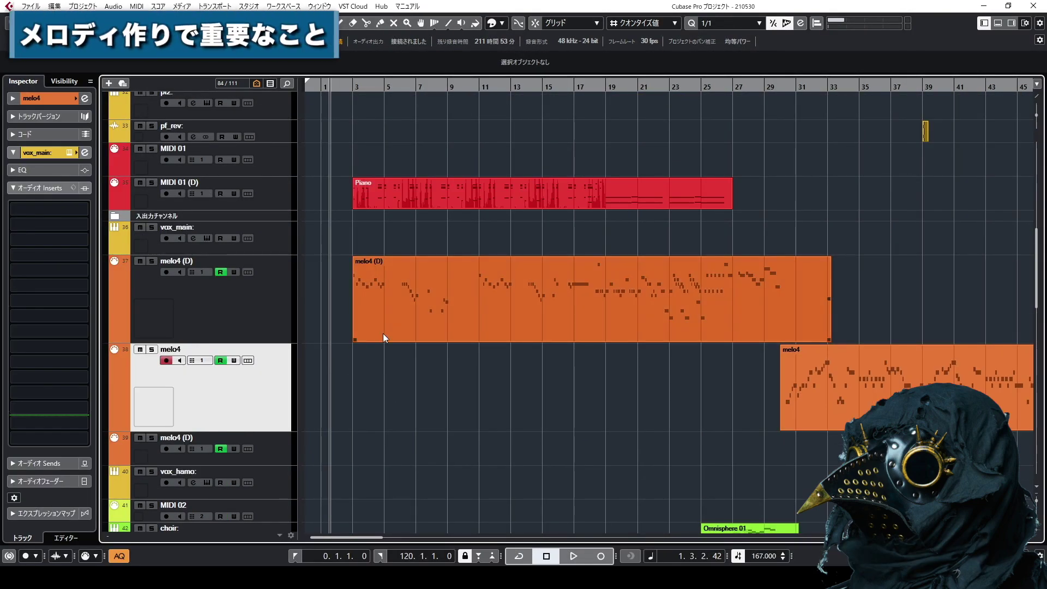
Select the melo4 (D) track that holds the verse melody and move the playhead to bar 29
click(252, 318)
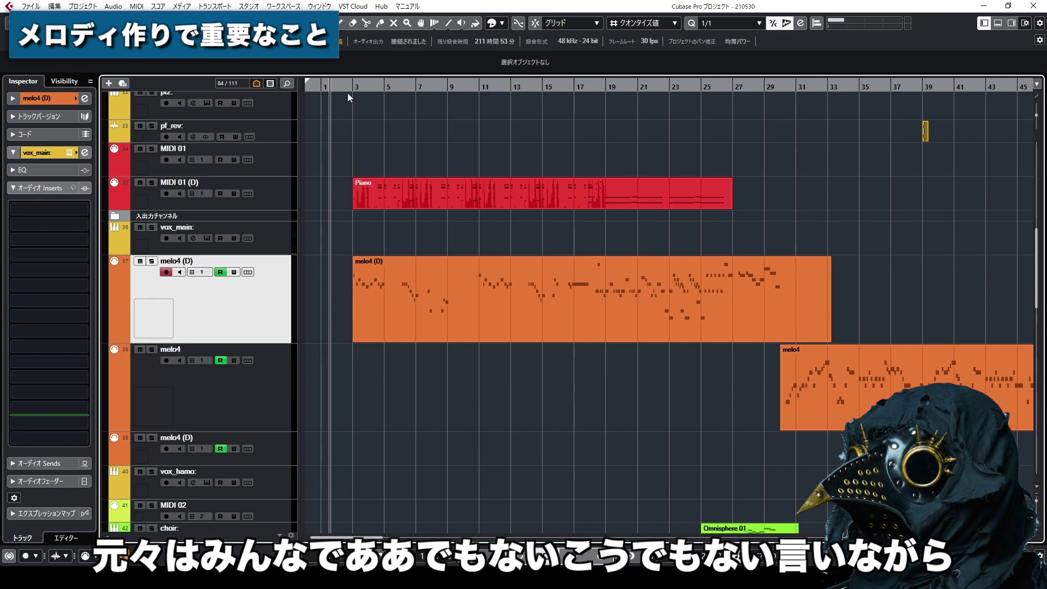
drag(350, 86, 812, 107)
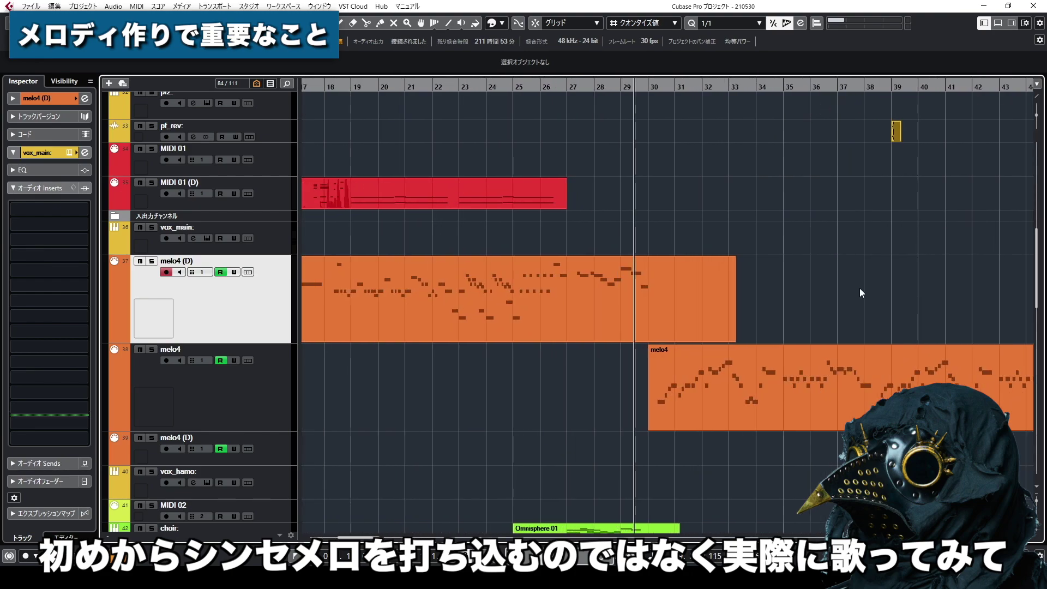
scroll(859, 288, down, 2)
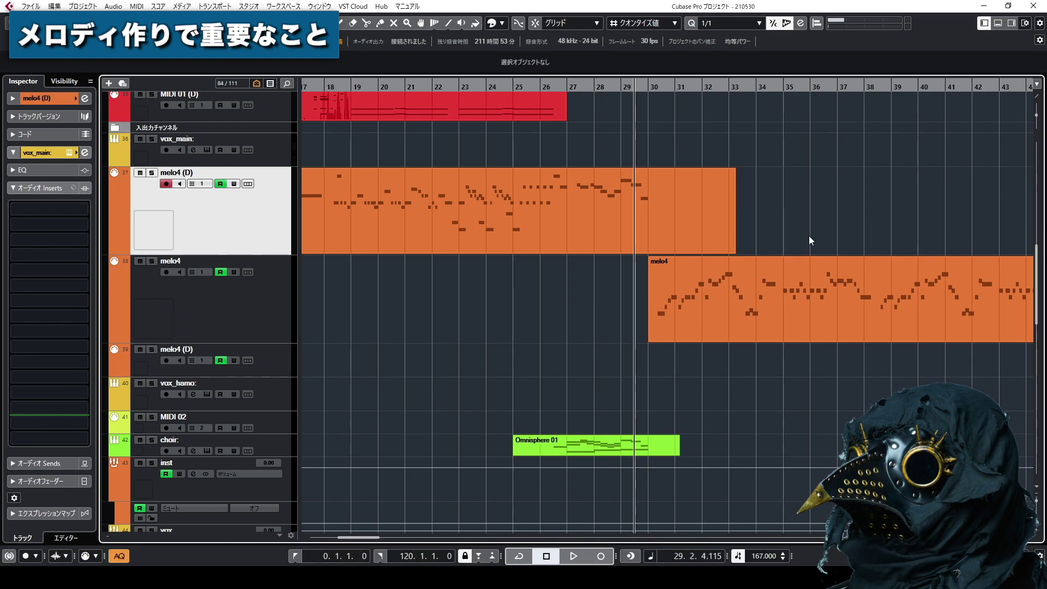
Move the playhead to just before bar 32, inside the overlap of the melo4 (D) and melo4 events
key(g)
key(g)
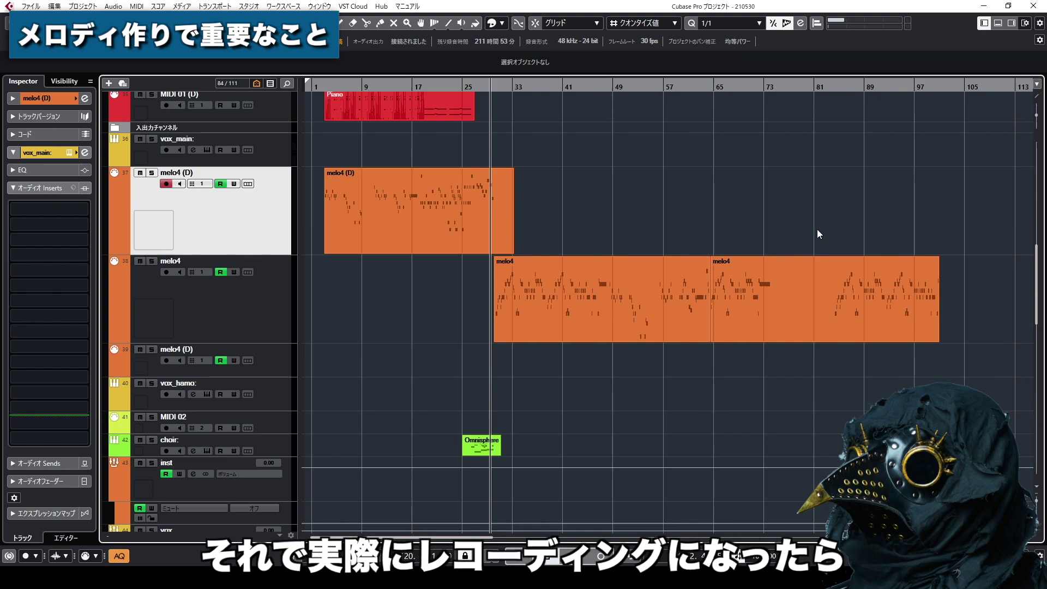
key(h)
key(h)
key(h)
key(h)
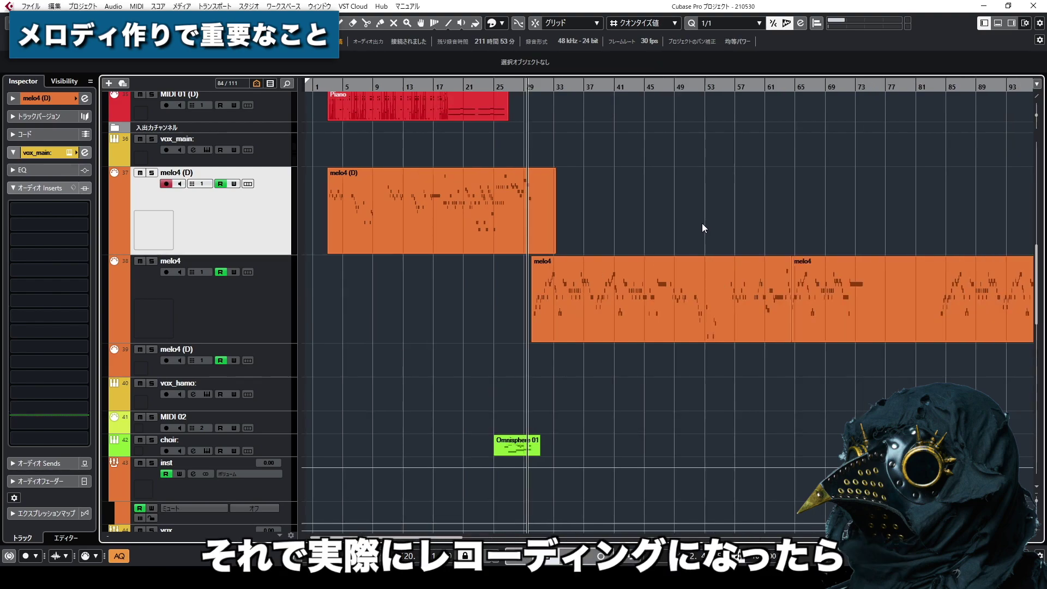
key(h)
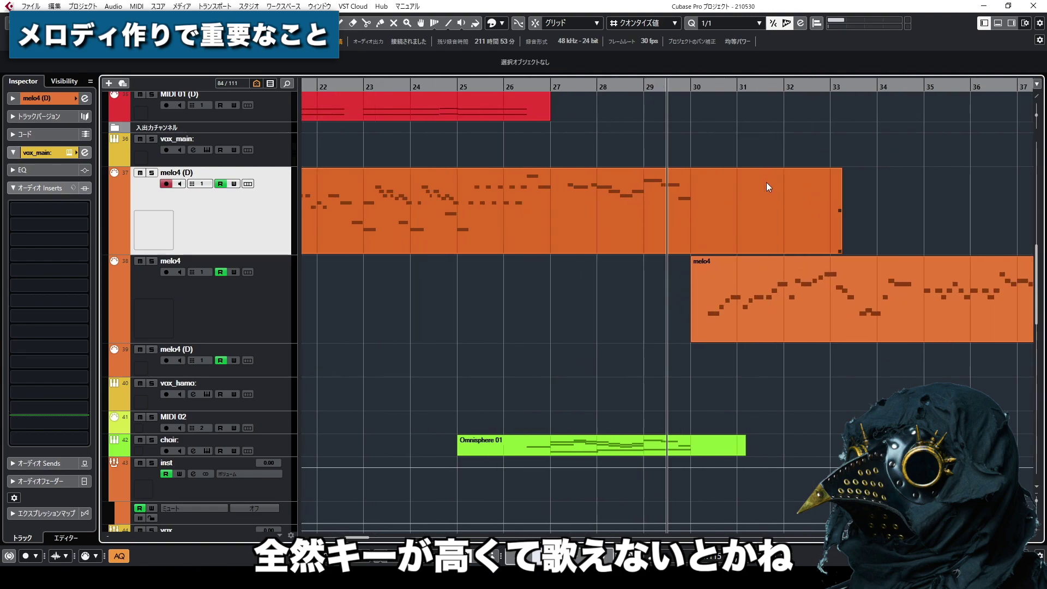
drag(701, 89, 785, 93)
click(811, 194)
click(892, 198)
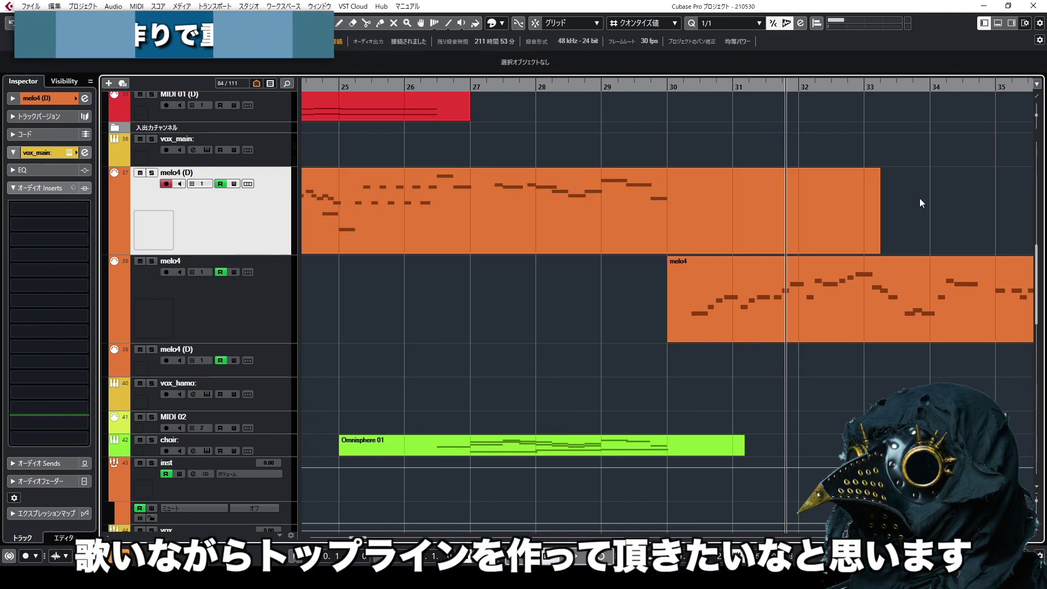
click(878, 252)
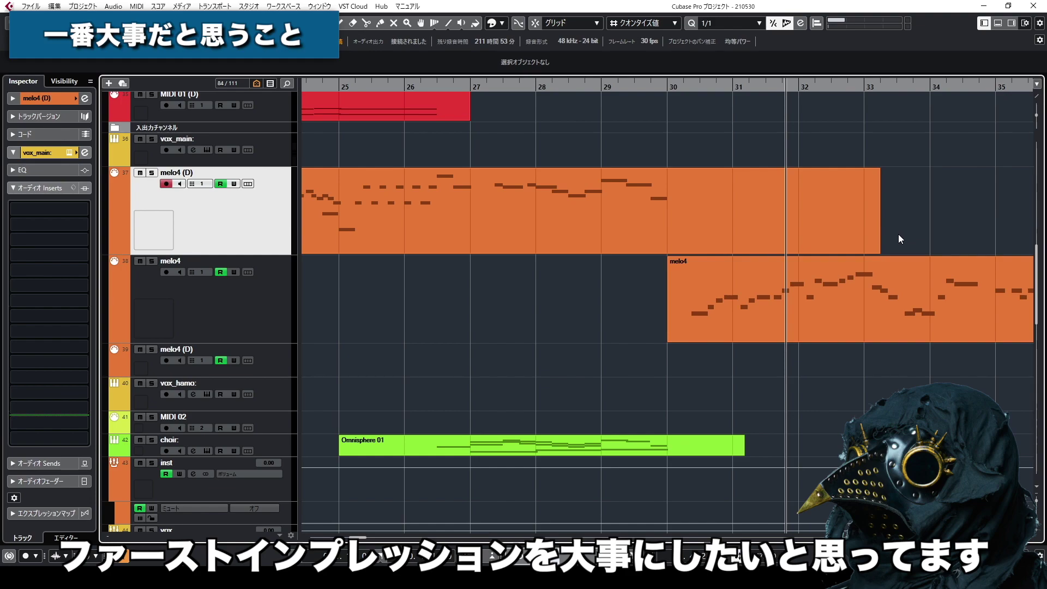
Mute the melo4 (D) event and the first melo4 event, and play the song from bar 29 without them
key(g)
key(g)
key(g)
key(g)
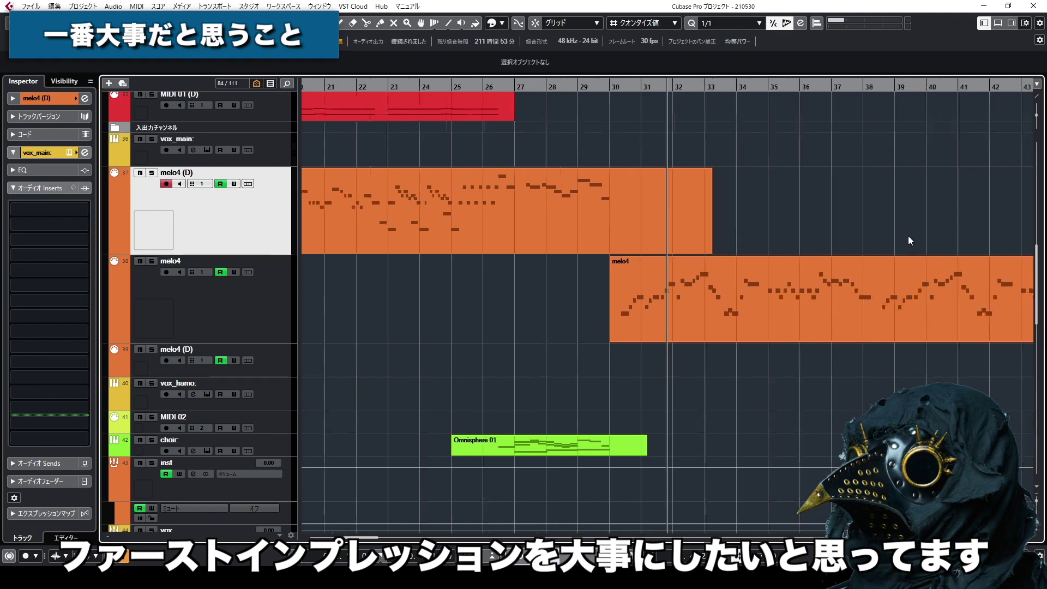
drag(583, 96, 515, 260)
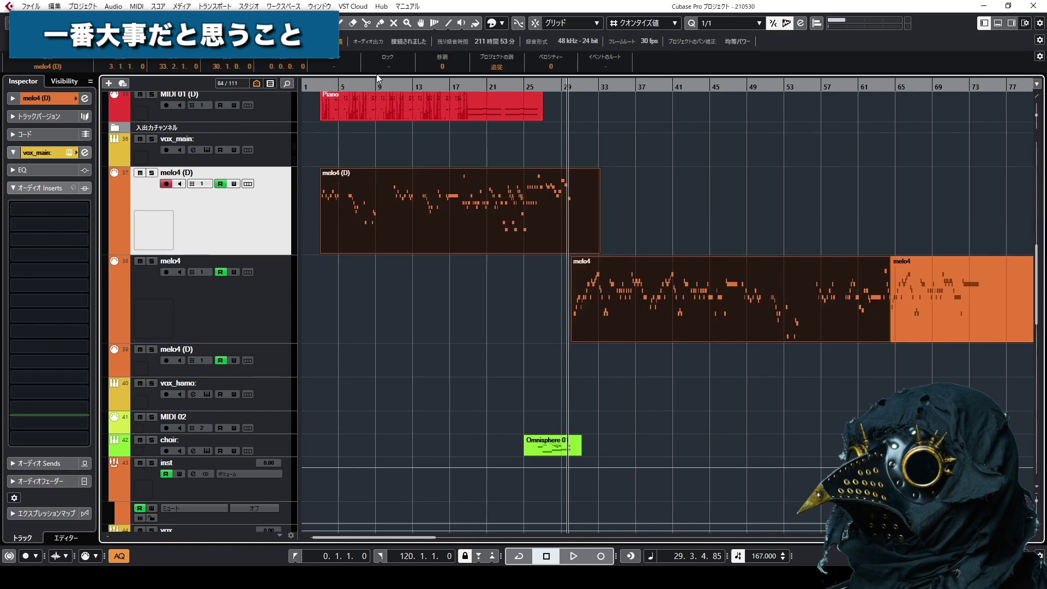
key(space)
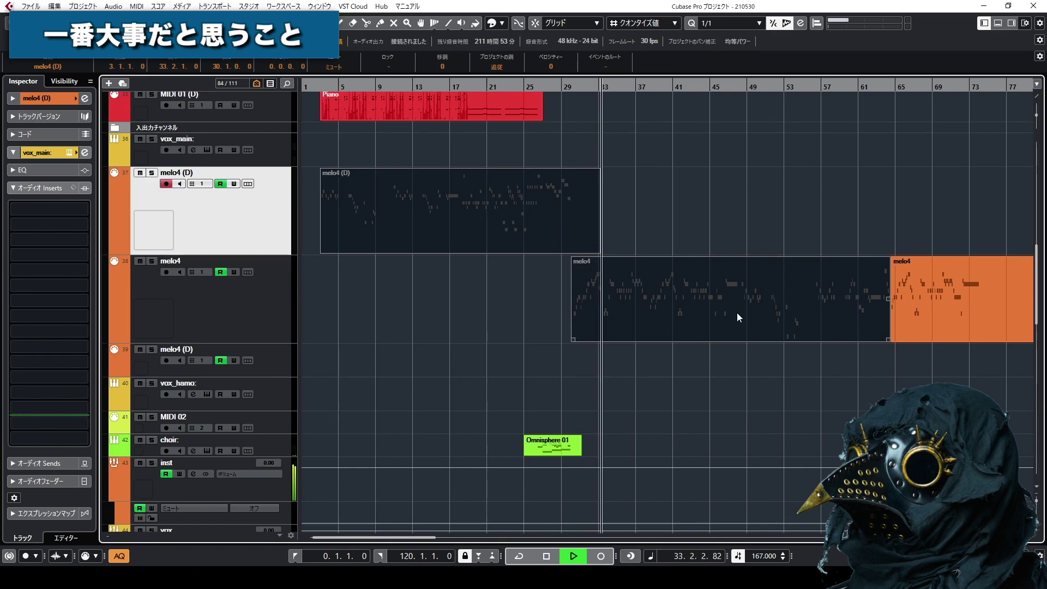
click(755, 212)
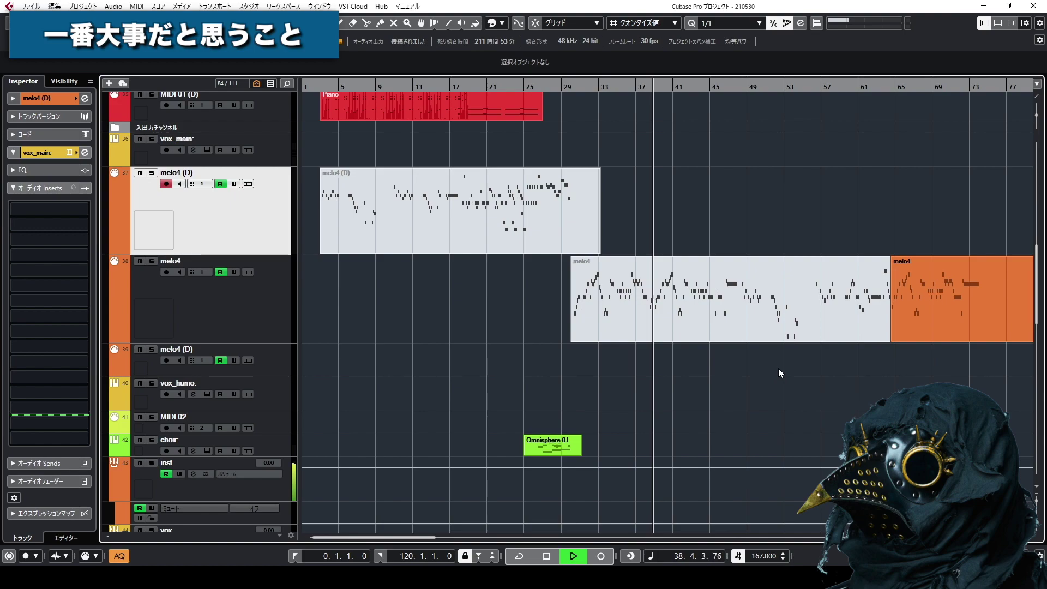
key(space)
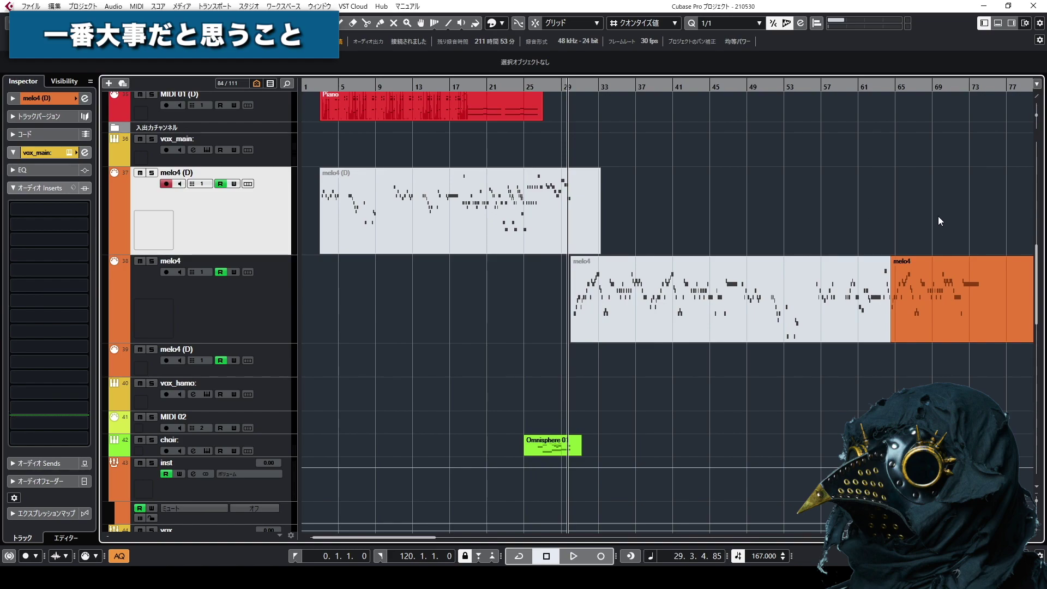
Mute the remaining melo4 event that starts at bar 64
click(942, 269)
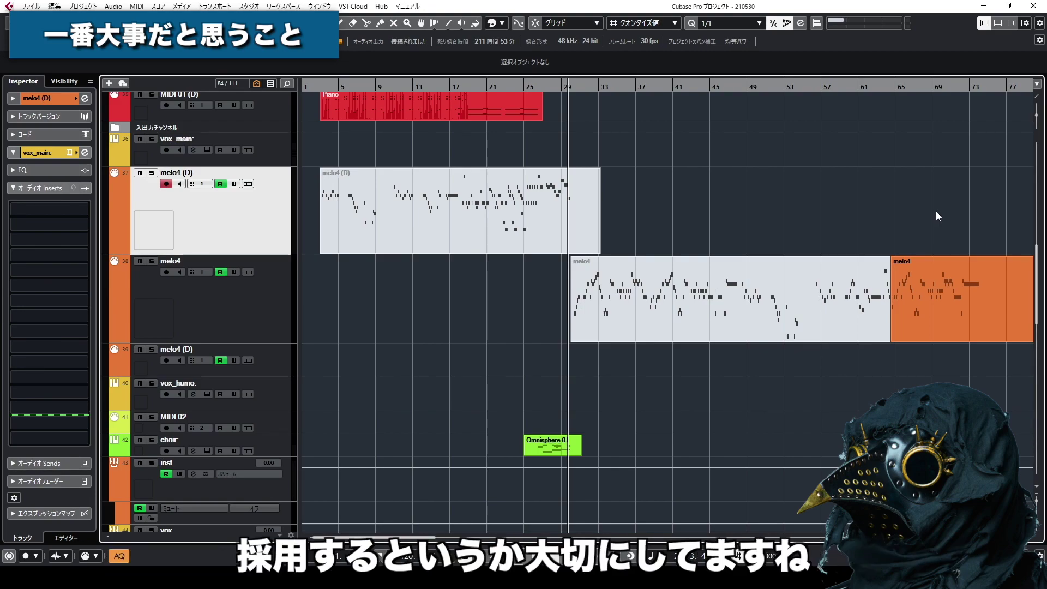
click(954, 295)
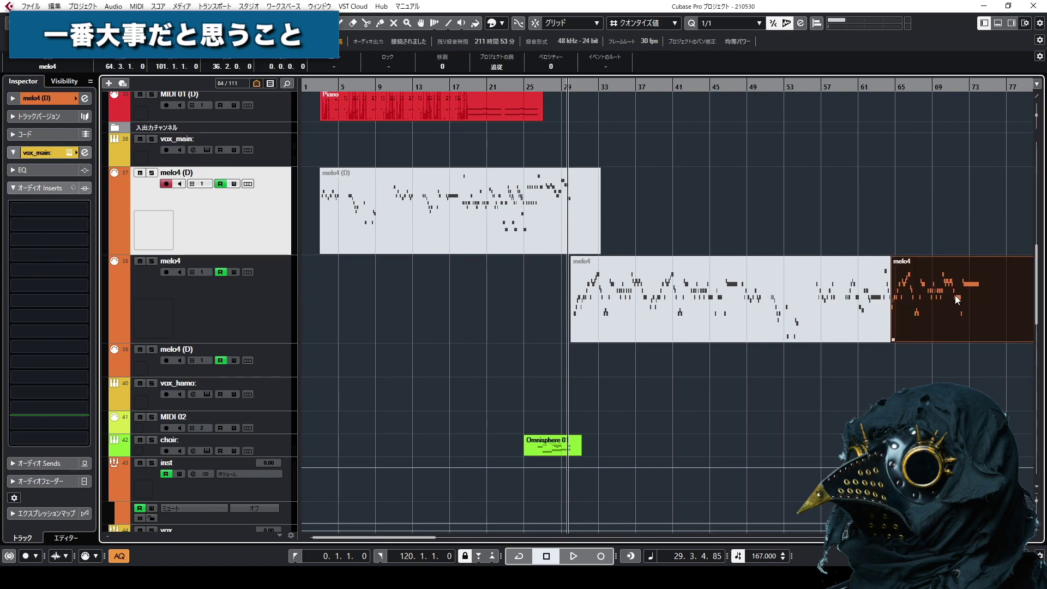
click(334, 67)
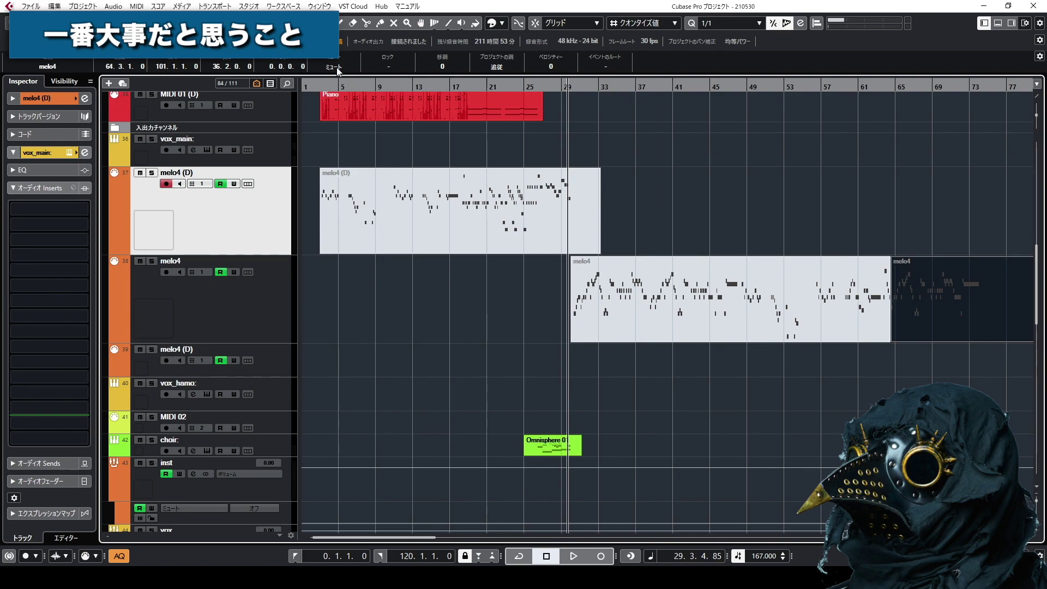
click(741, 209)
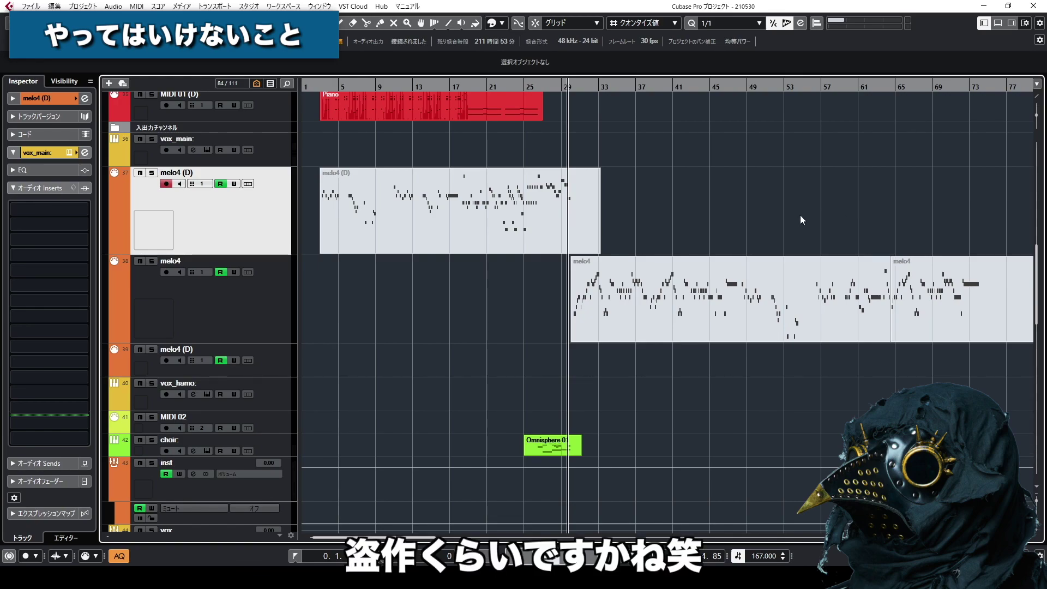
Select the pf1 piano track and set its volume to 5.00
key(h)
key(h)
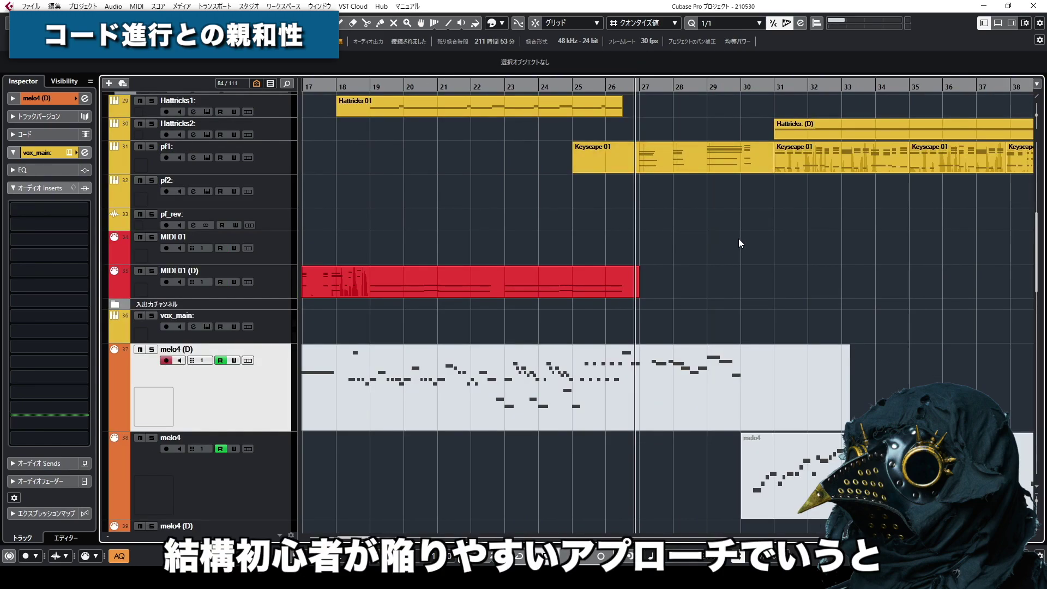
scroll(773, 280, up, 2)
click(283, 251)
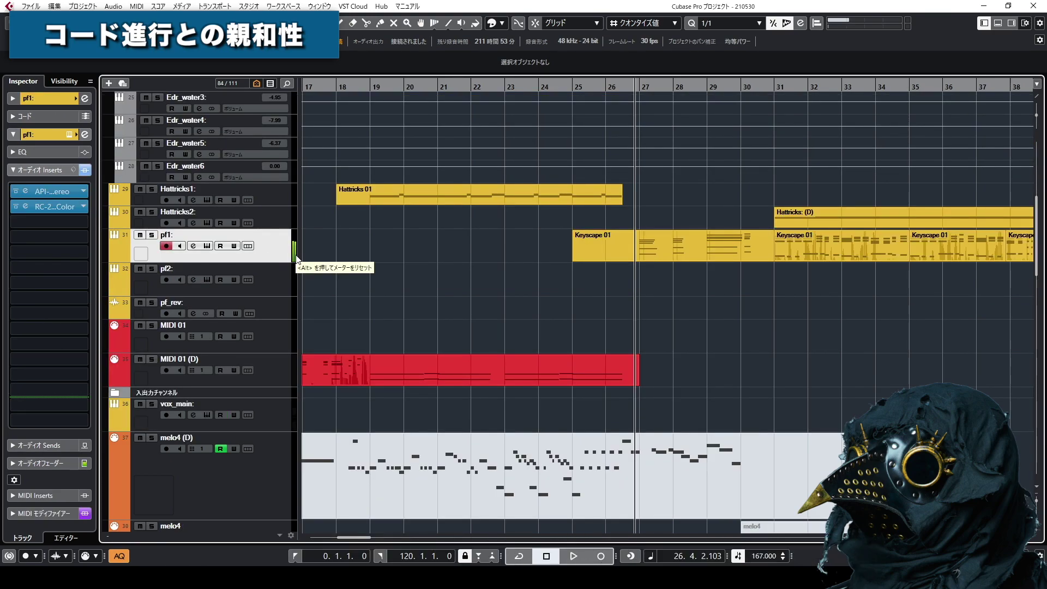
click(44, 99)
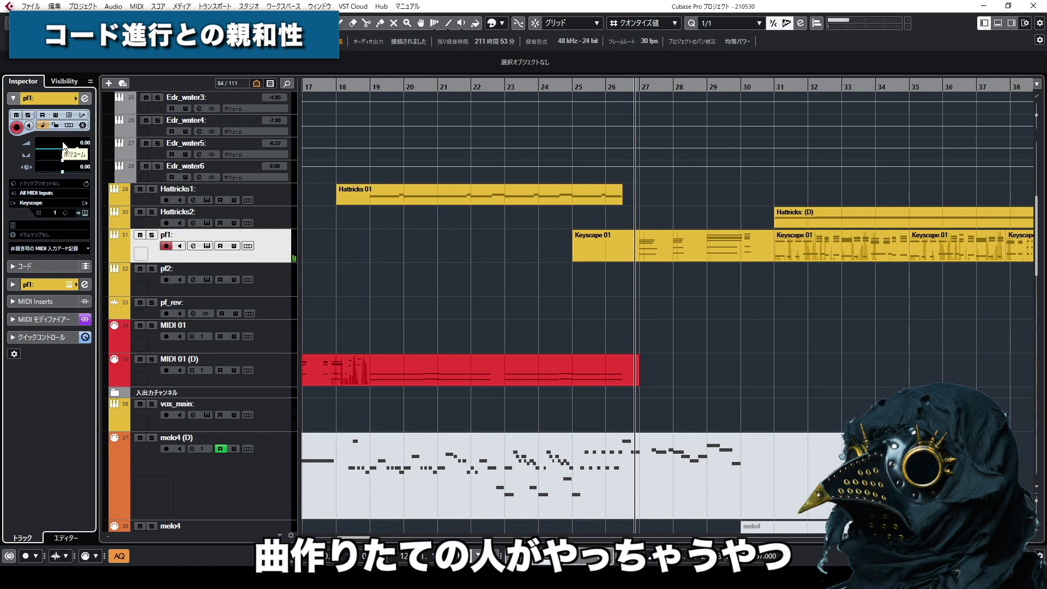
click(83, 143)
text(5)
key(Return)
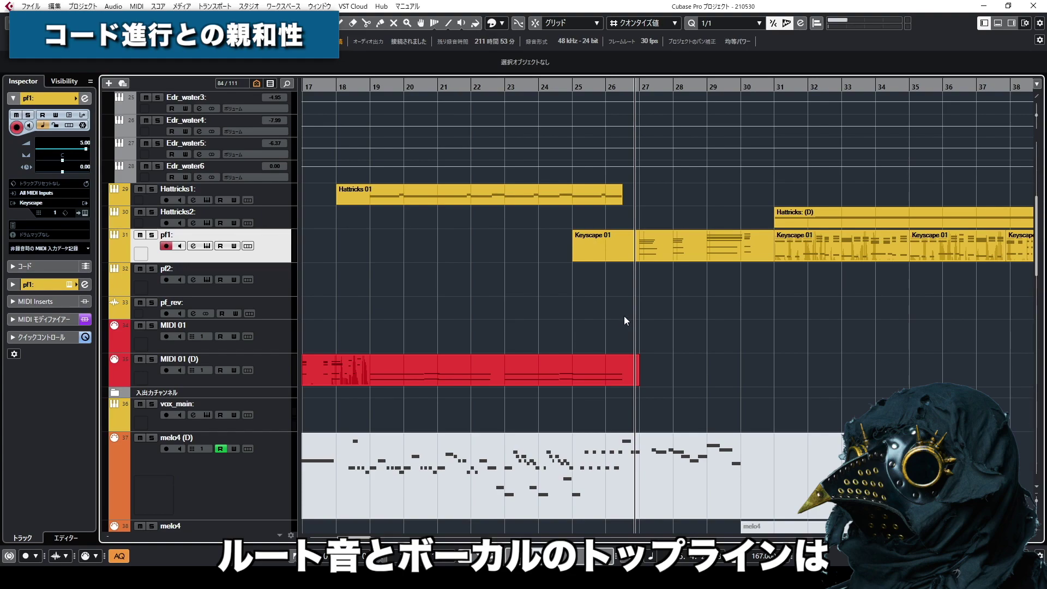
Set the pf1 track's volume to -5 and show its channel's audio inserts
click(84, 143)
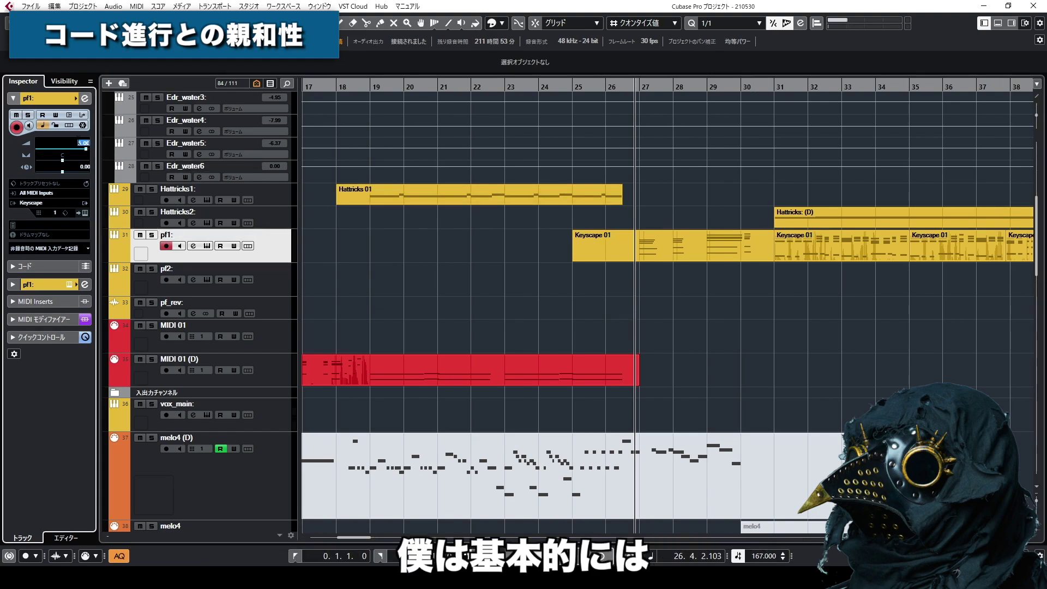
text(-5)
key(Return)
click(43, 285)
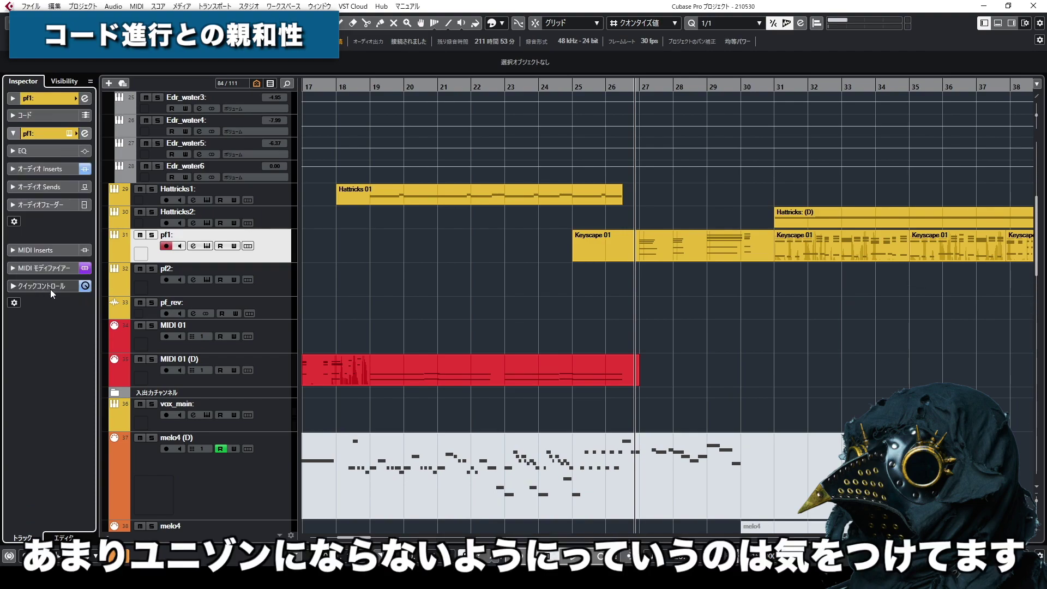
click(43, 173)
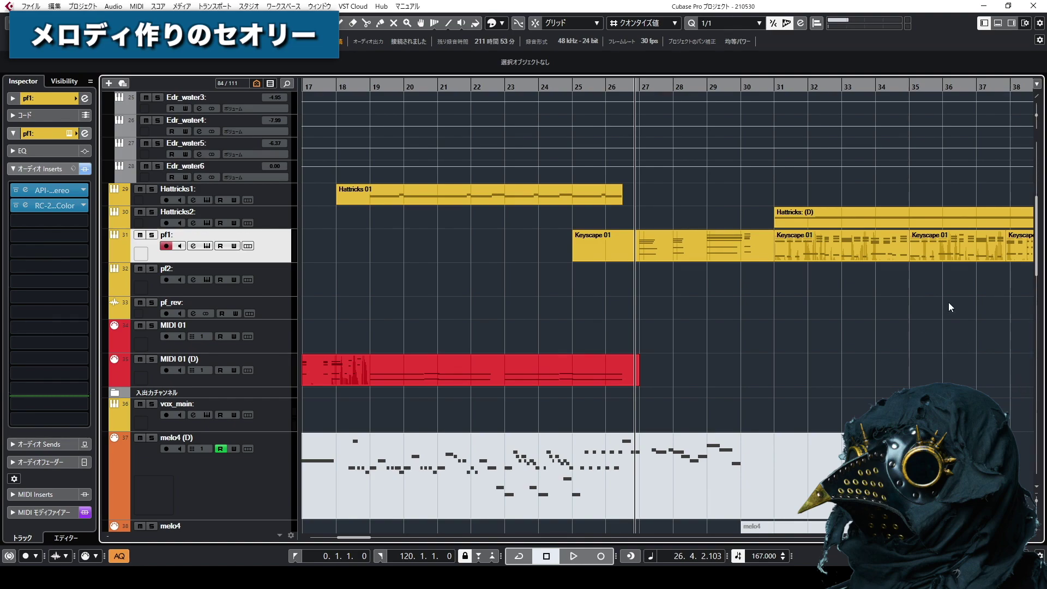
Unmute the melo4 (D) event and the first melo4 event, and move the playhead to bar 3
scroll(948, 302, down, 5)
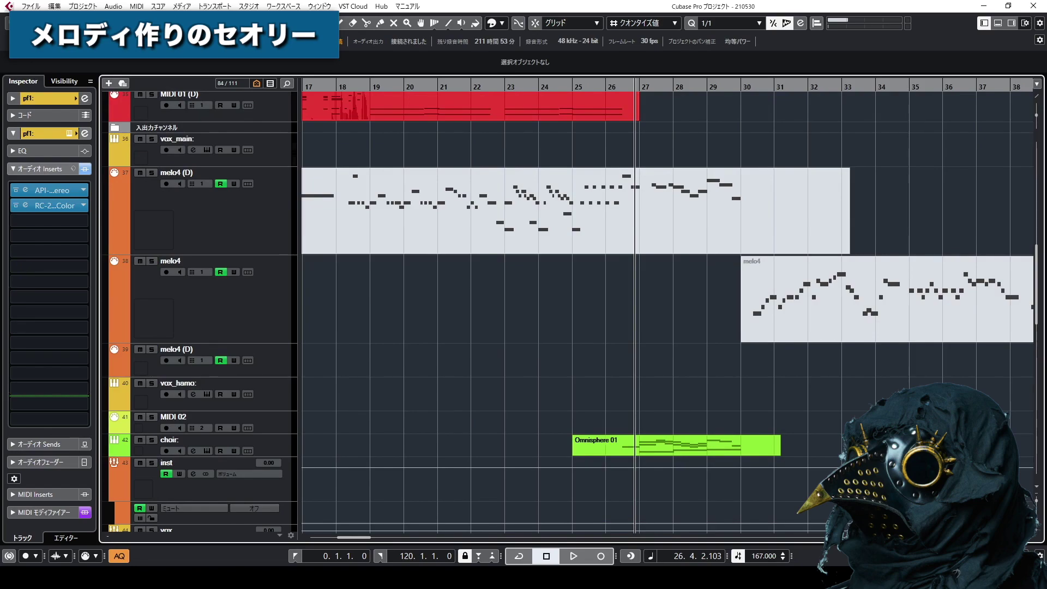
scroll(729, 357, up, 8)
scroll(729, 357, down, 6)
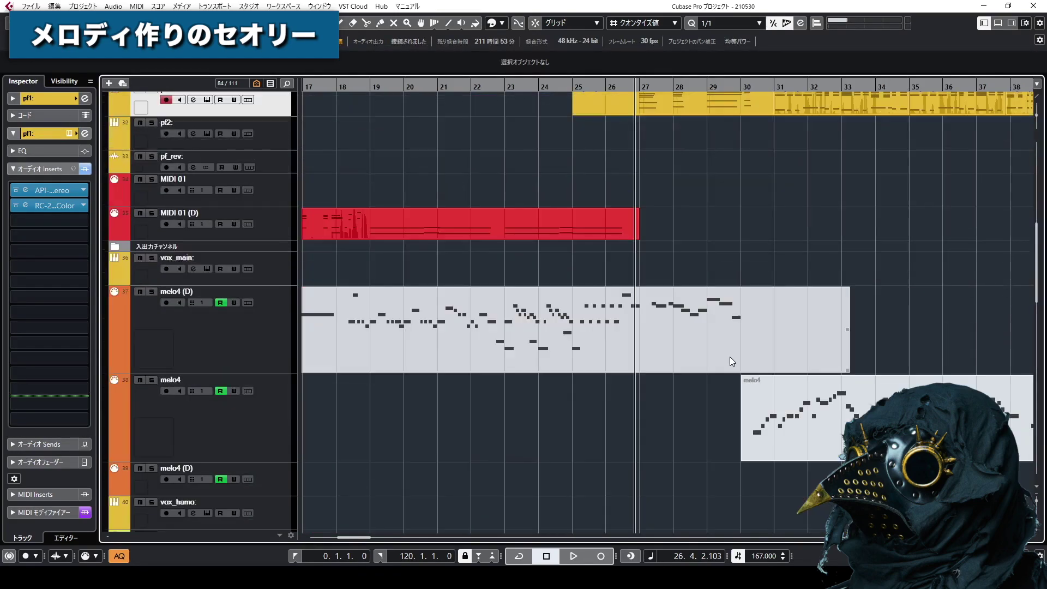
scroll(730, 357, down, 5)
drag(774, 333, 368, 430)
scroll(350, 119, up, 4)
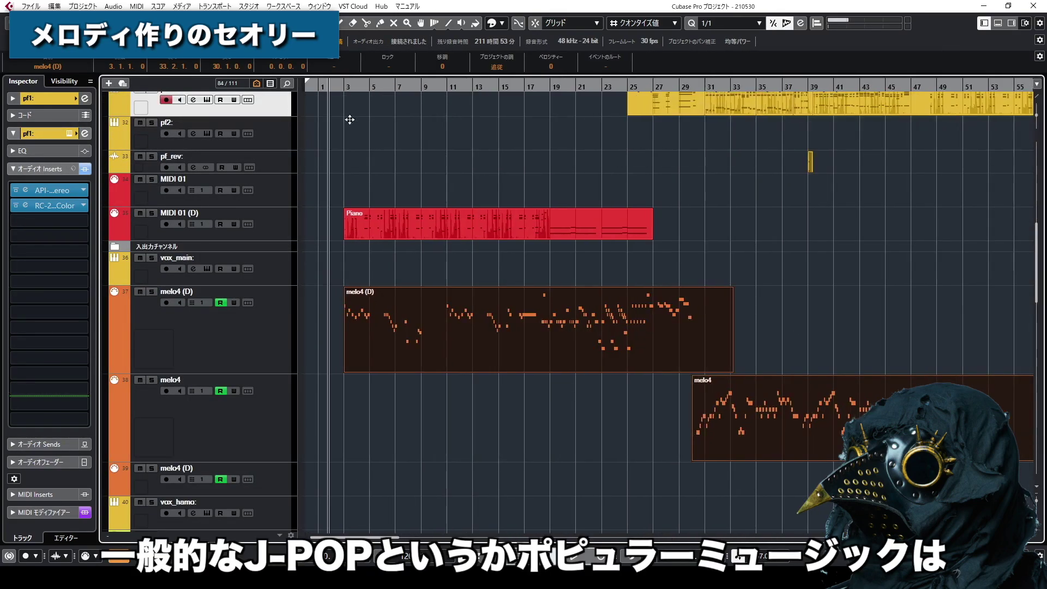
scroll(352, 121, up, 2)
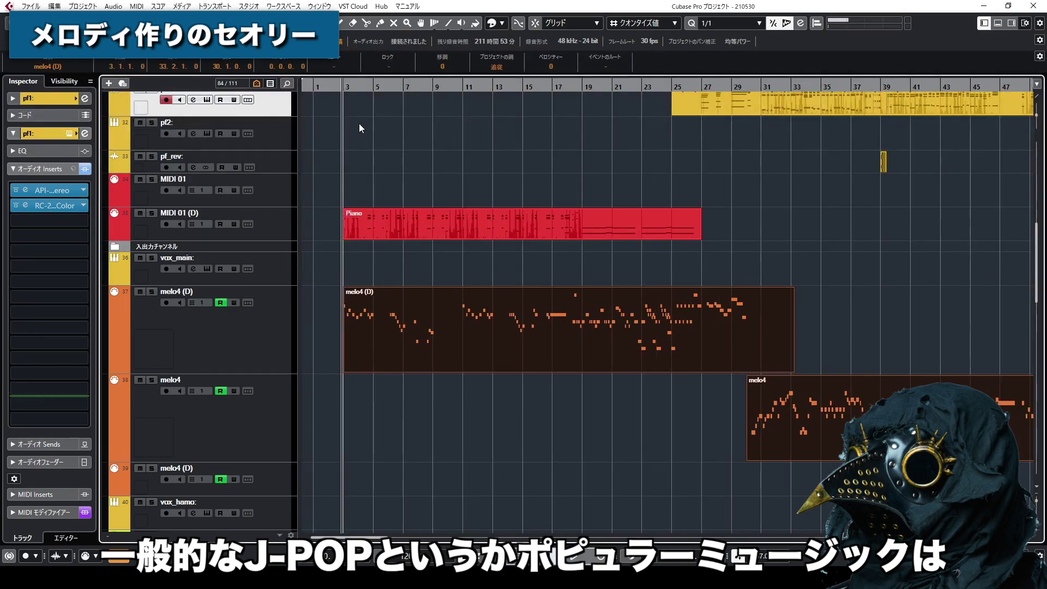
scroll(359, 125, up, 1)
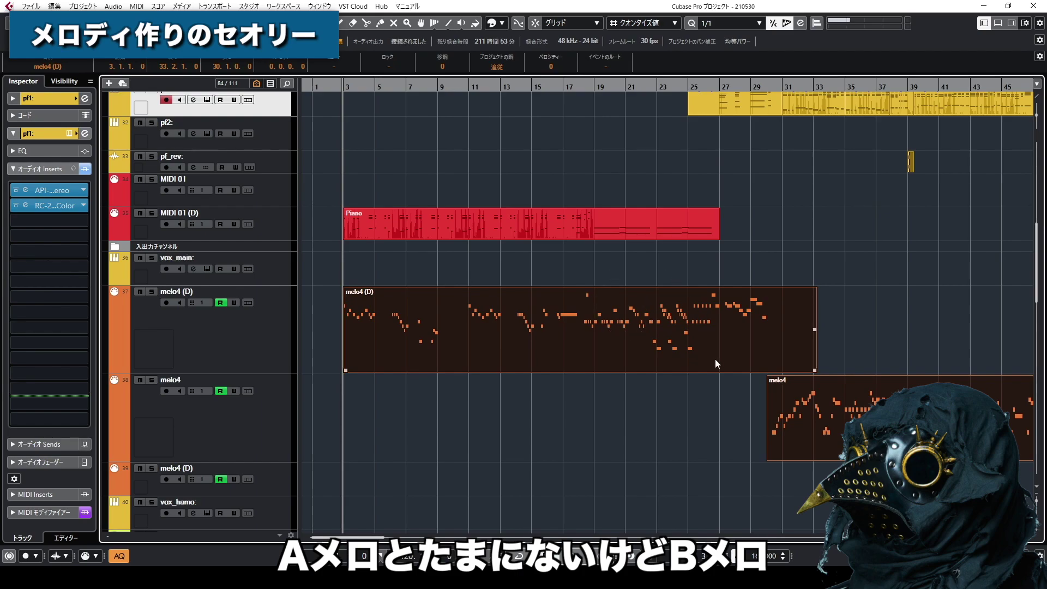
click(847, 333)
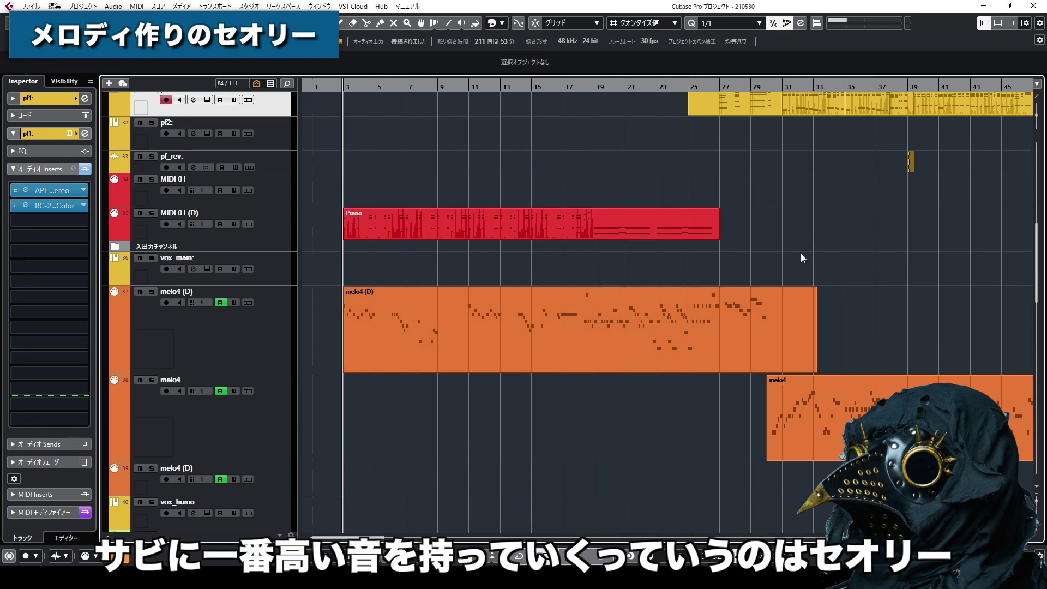
Play the opening of the first melo4 event, leading in from about bar 29, and leave the playhead at bar 32
drag(783, 85, 473, 80)
click(590, 428)
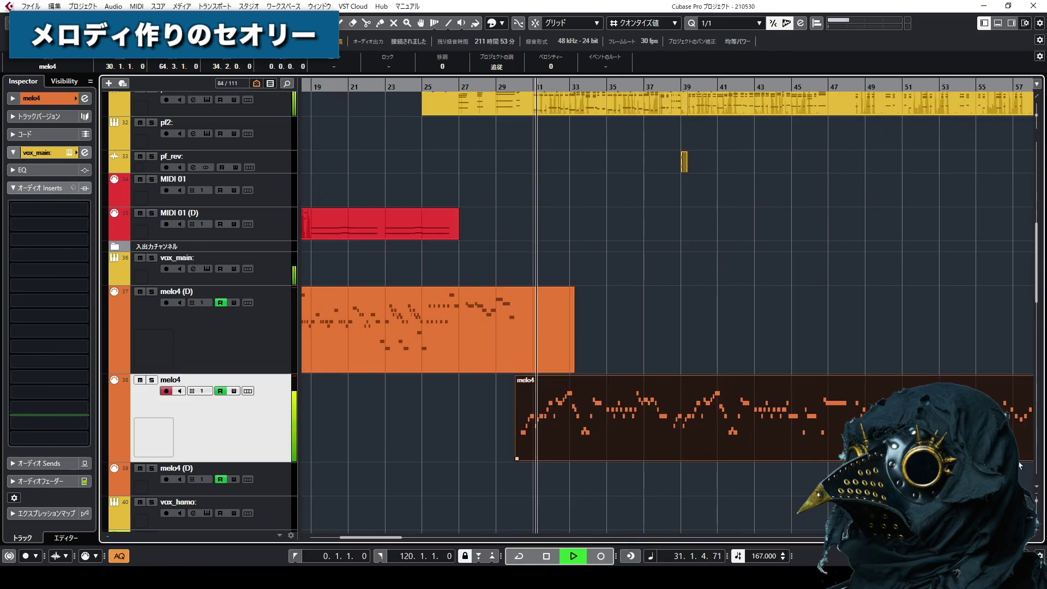
key(g)
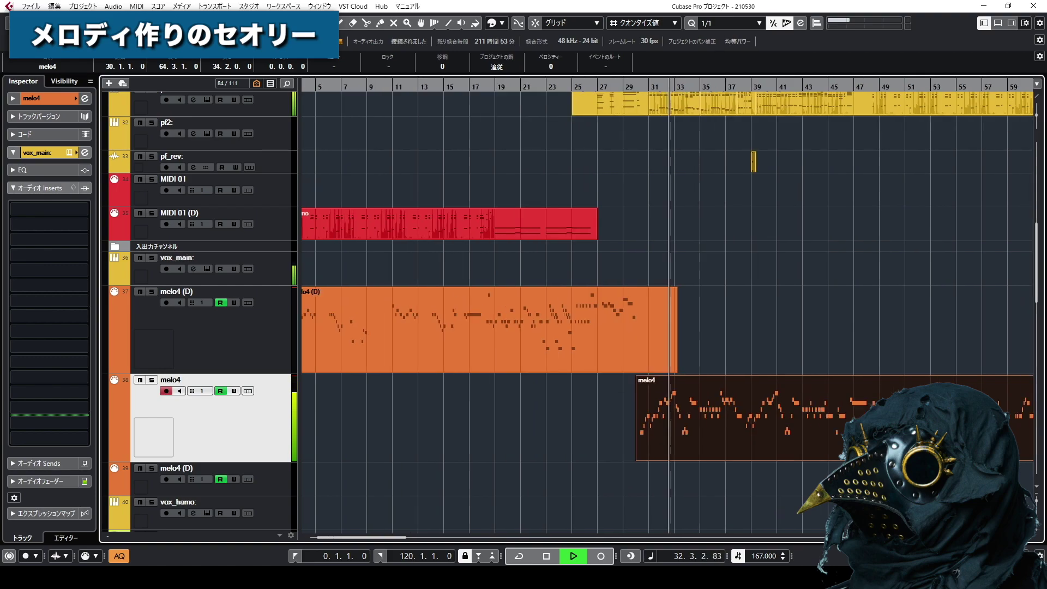
key(space)
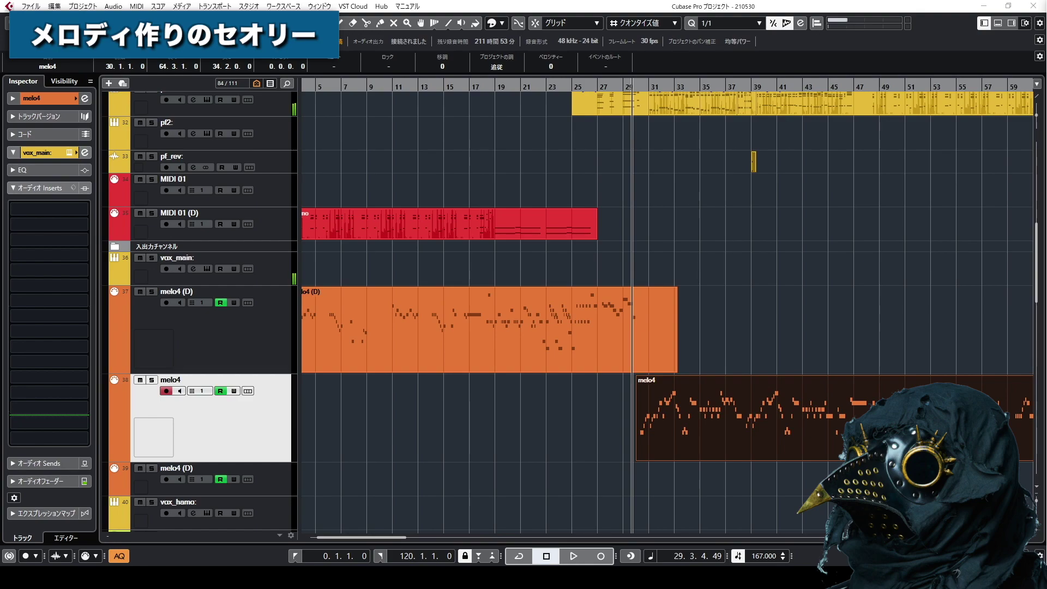
key(n)
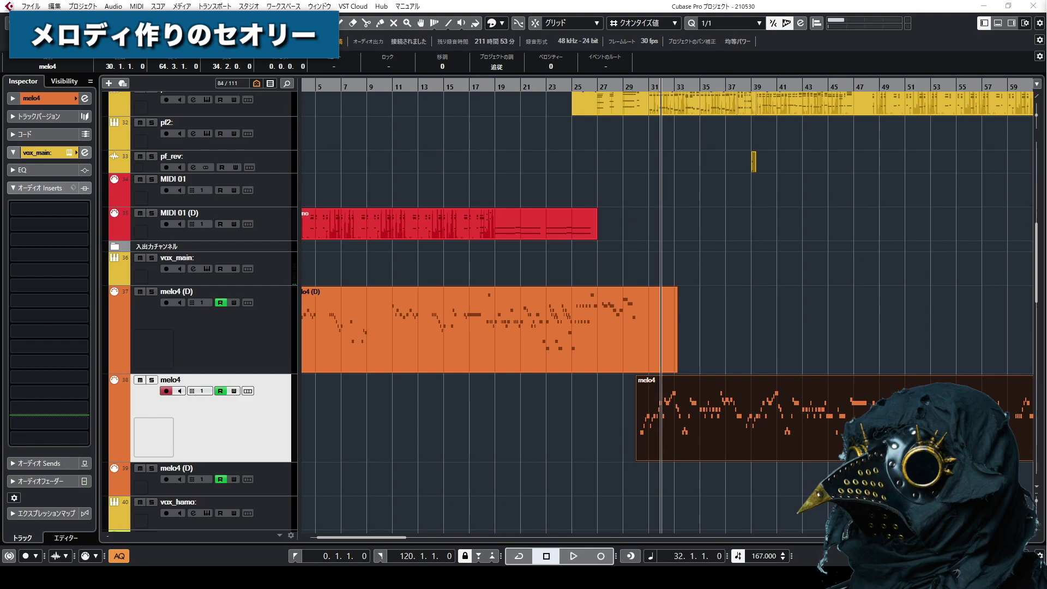
click(480, 327)
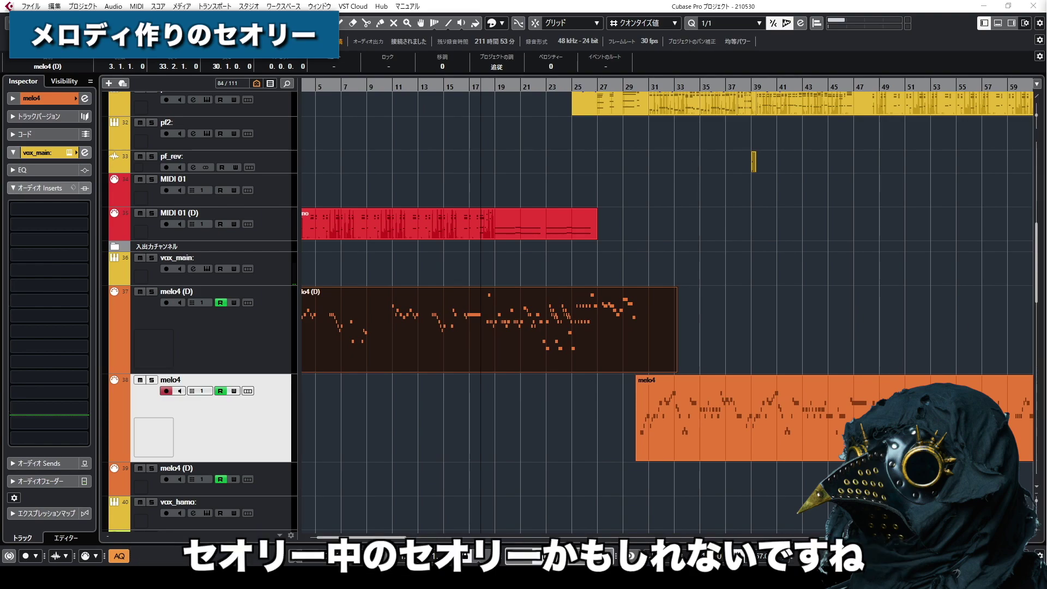
click(774, 352)
key(g)
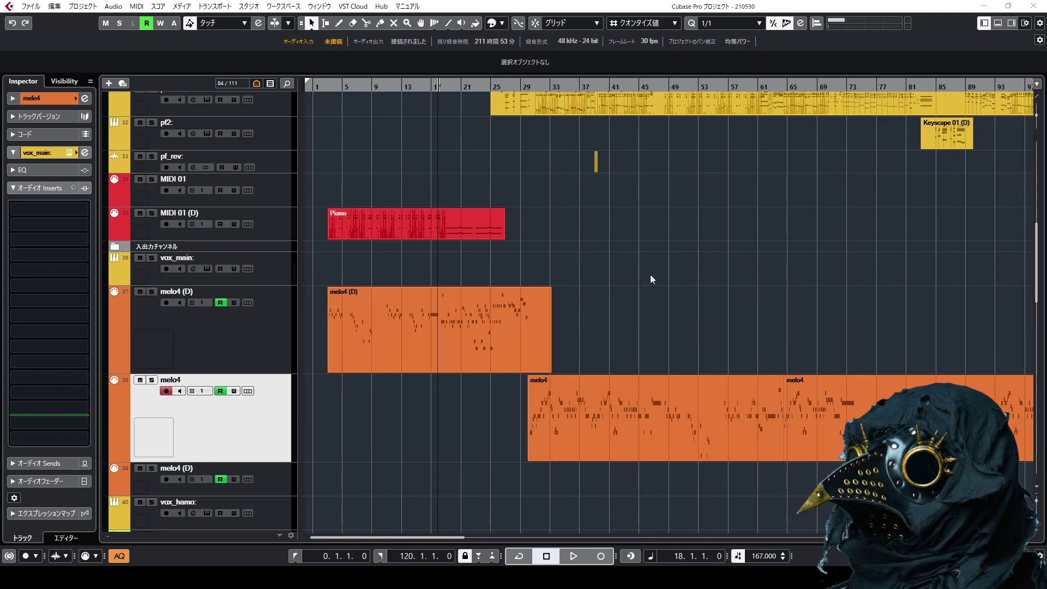
Play the verse melody of melo4 (D) with the Piano part, starting near the end of bar 1 and stopping after bar 17
drag(322, 85, 362, 142)
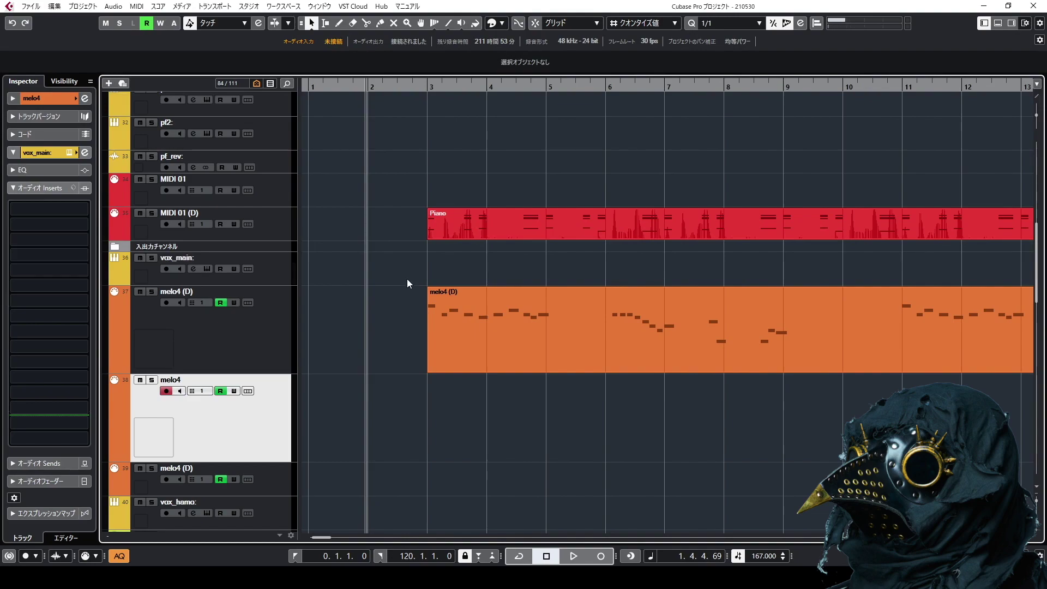
key(space)
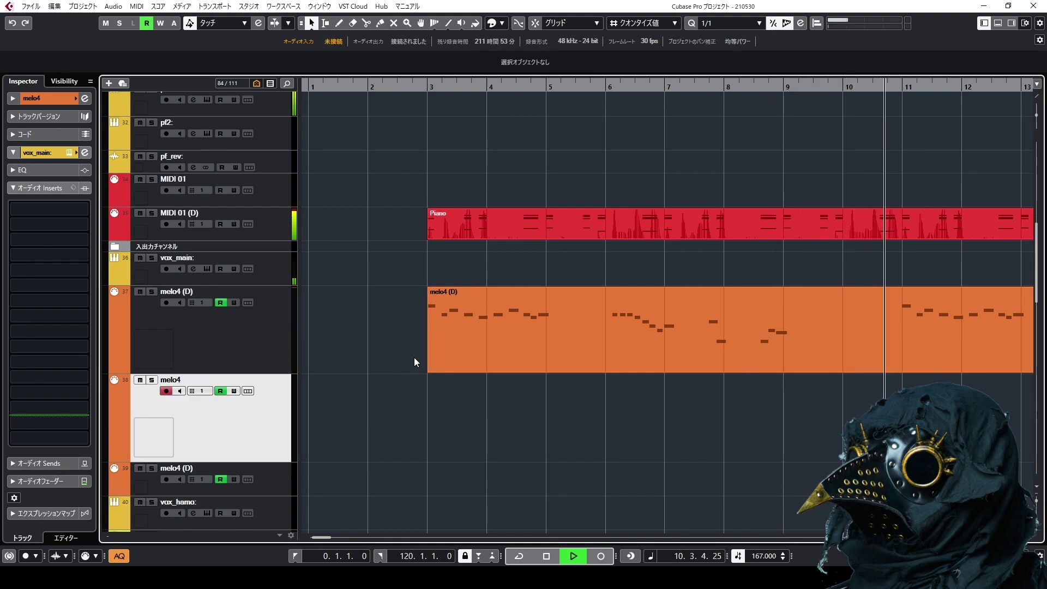
key(h)
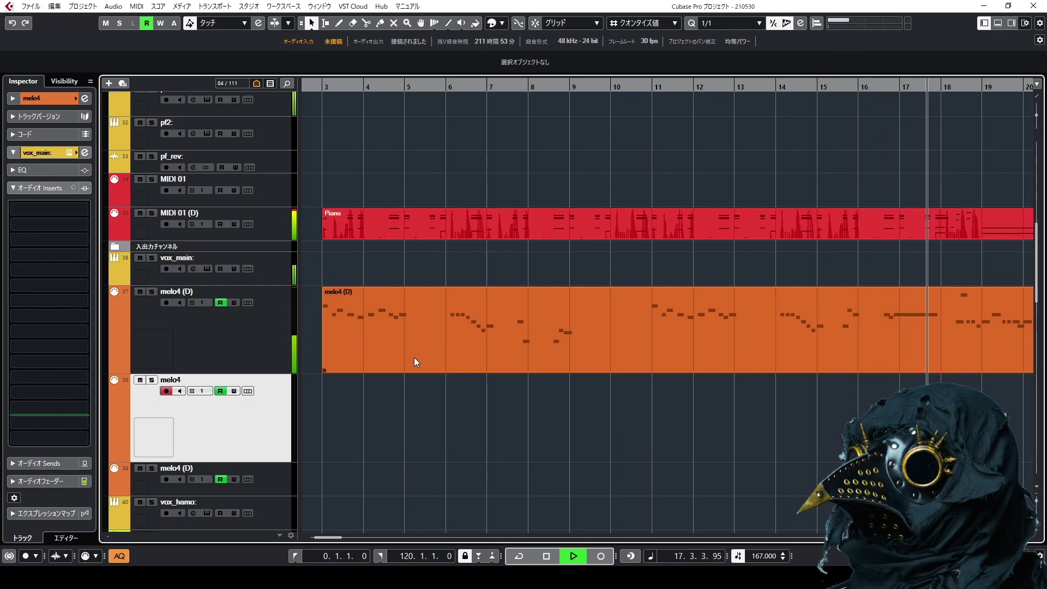
key(space)
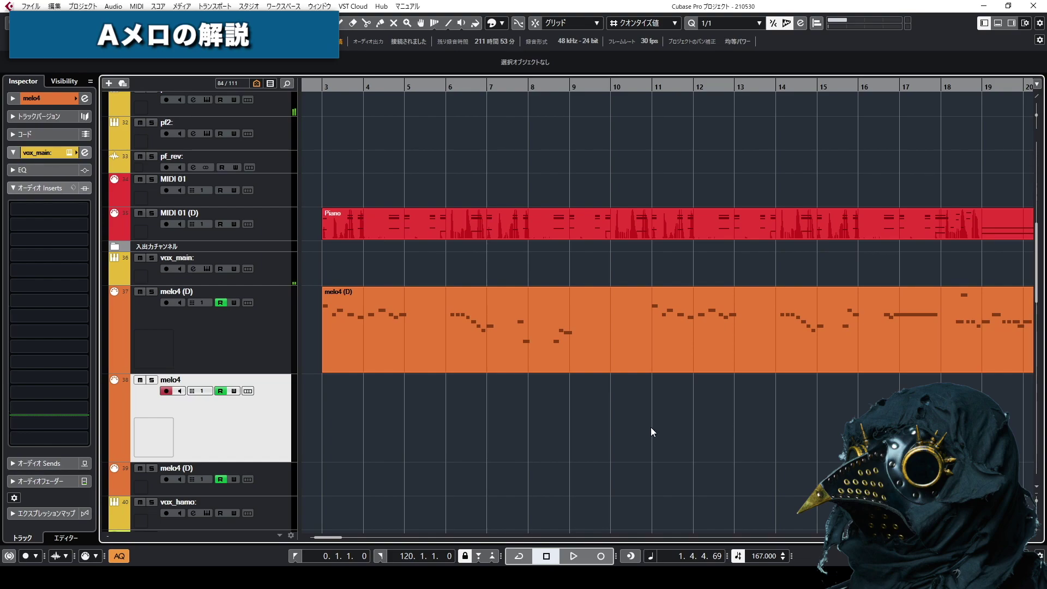
Play the opening verse phrases of melo4 (D) from bar 3 and examine the gaps between them
drag(324, 87, 519, 352)
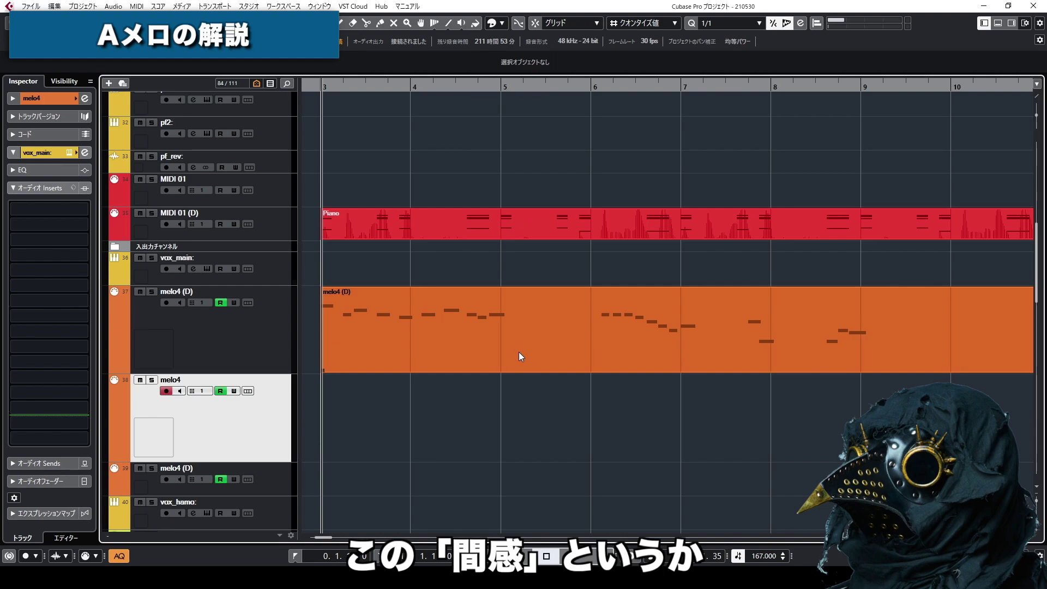
key(space)
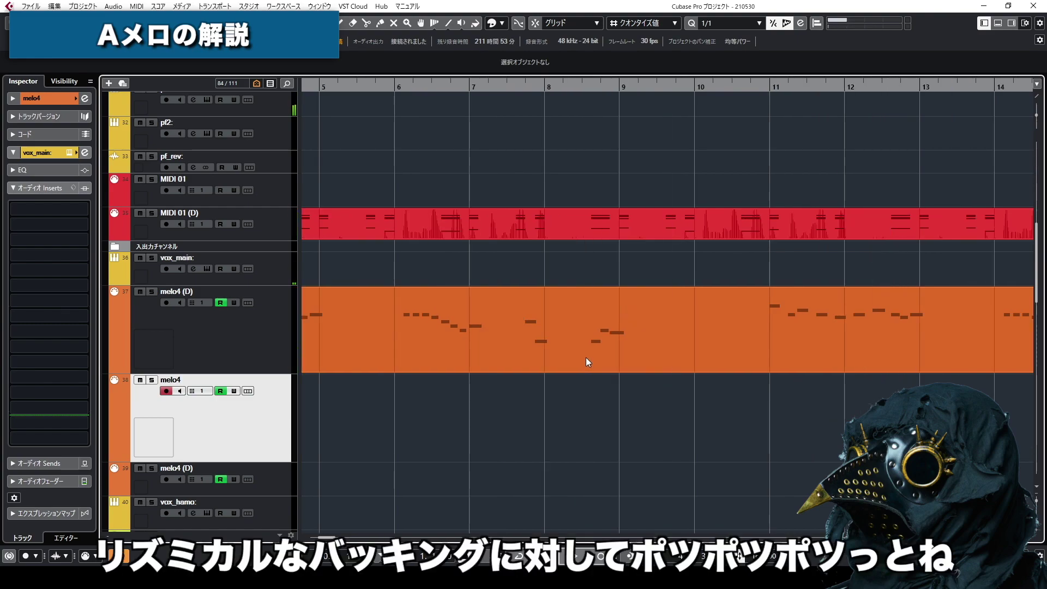
key(g)
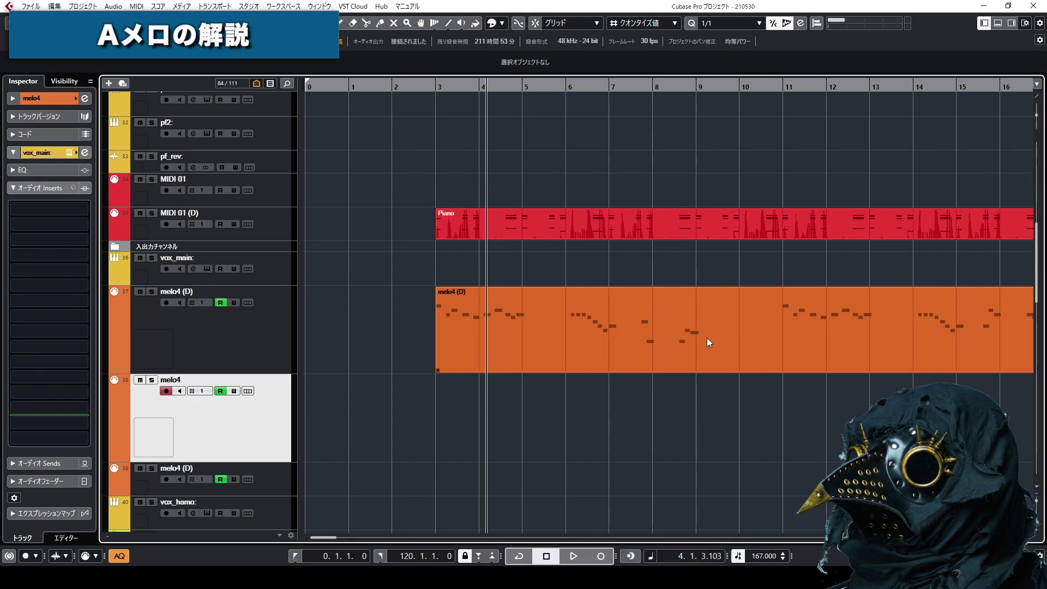
key(g)
key(g)
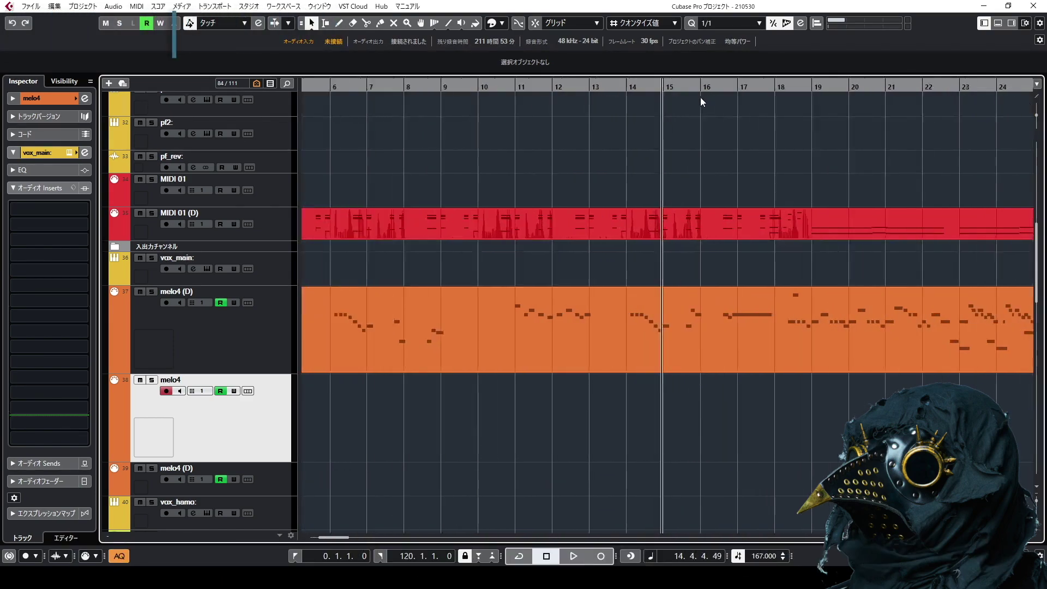
Play the B-section melody of melo4 (D) up to bar 27 and place the playhead at bar 18
key(space)
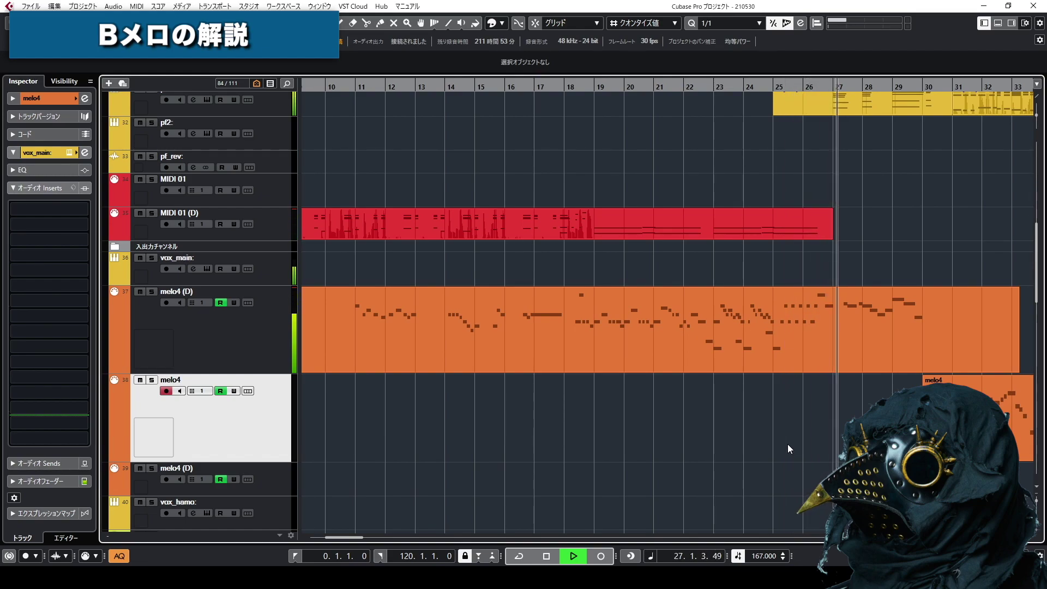
key(space)
click(566, 85)
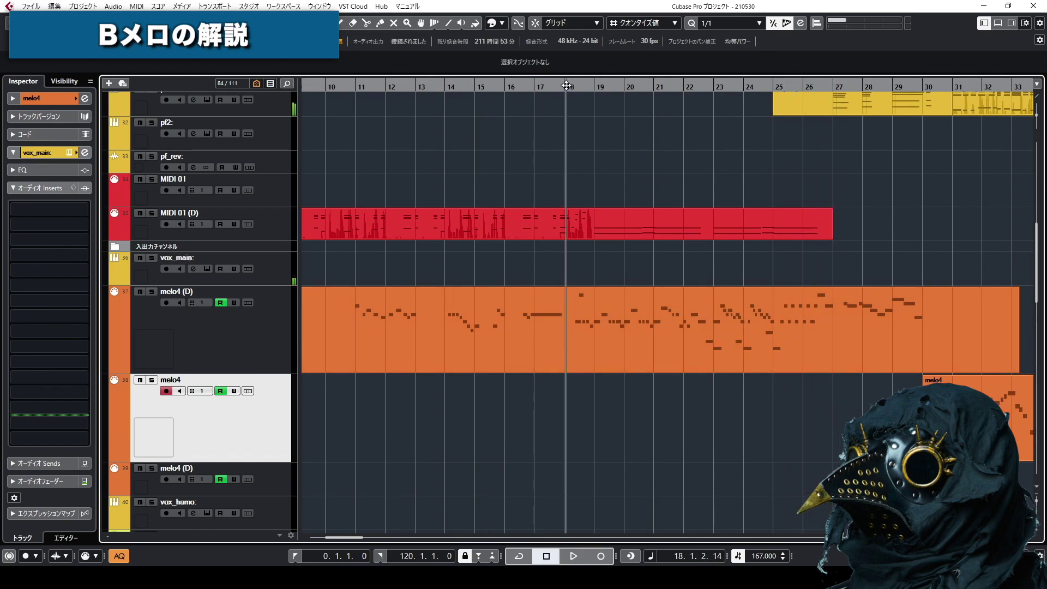
Set the playhead at bar 23 and open the melo4 (D) event in the Key Editor
key(h)
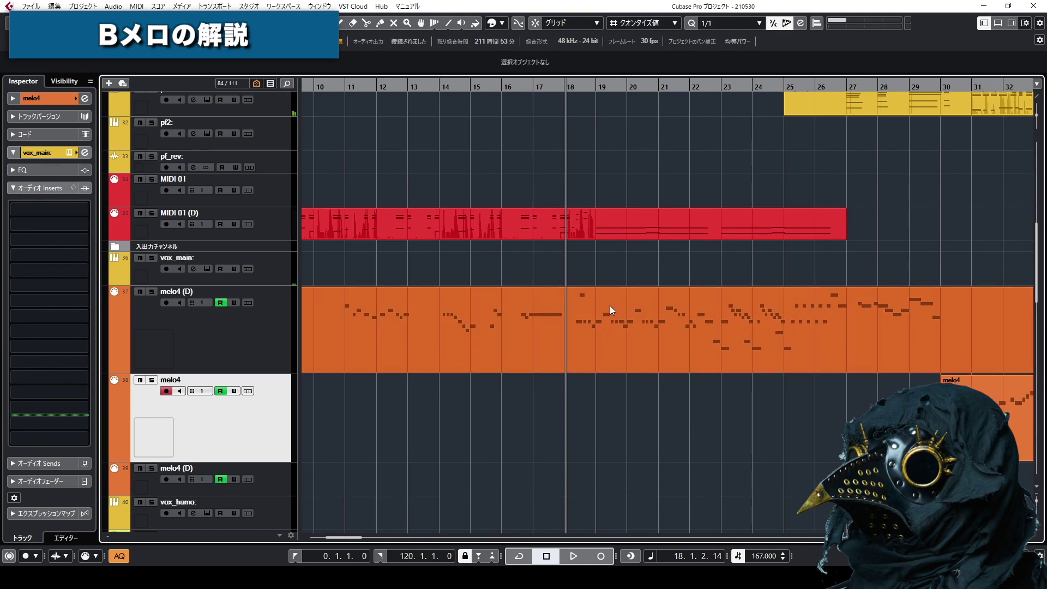
click(747, 353)
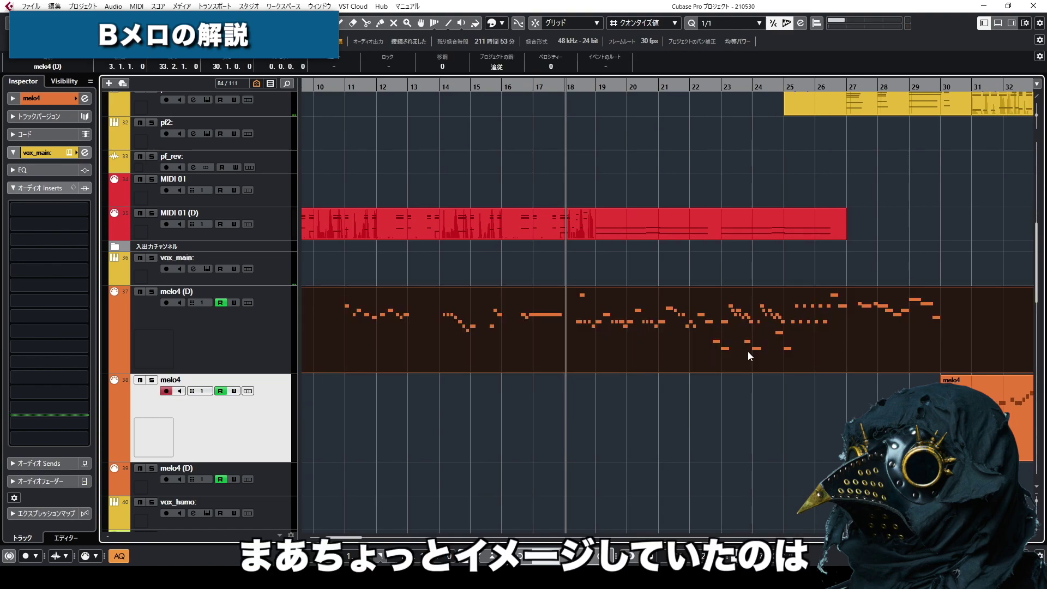
click(735, 424)
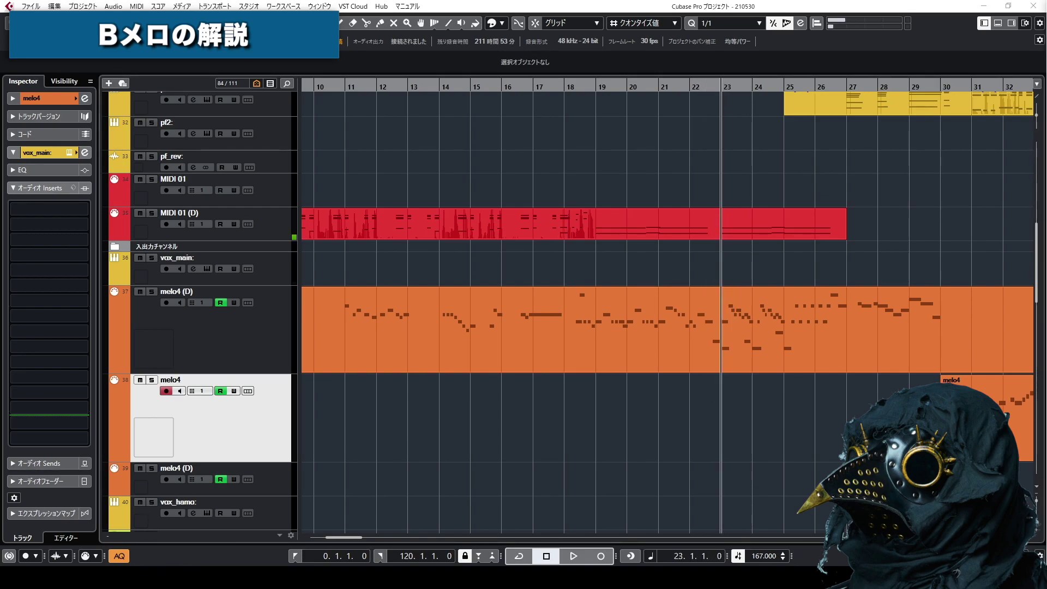
key(Return)
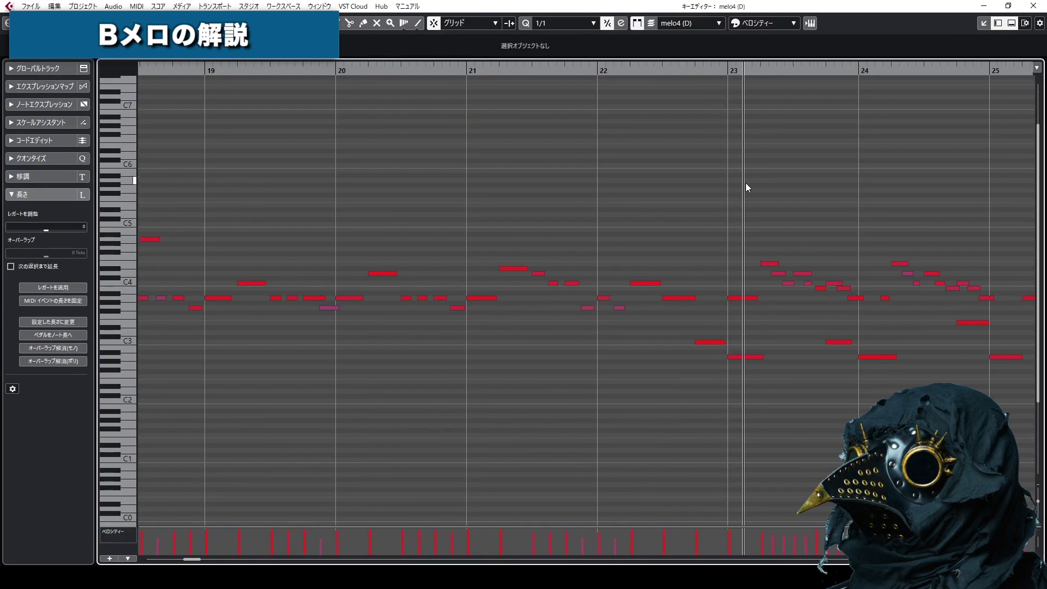
key(space)
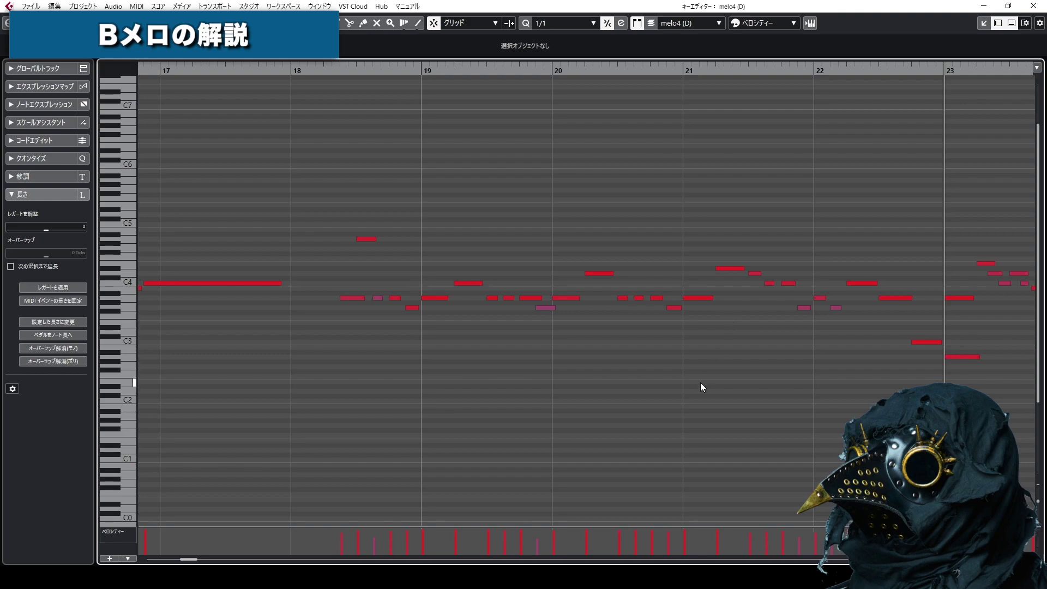
Play the melo4 (D) notes in the Key Editor from bar 18 to about bar 22
key(g)
key(g)
key(g)
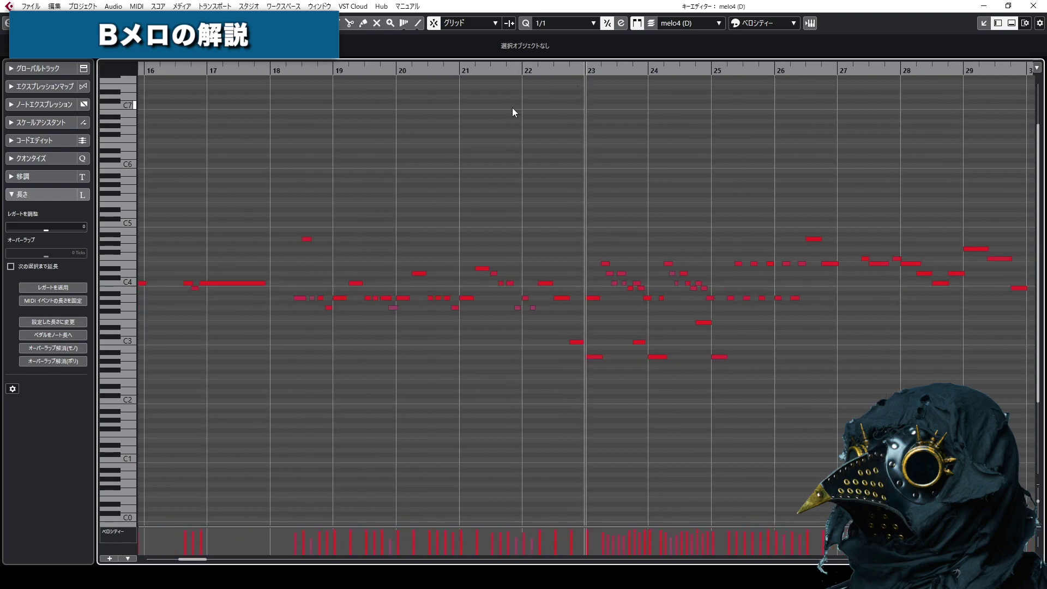
click(364, 85)
key(h)
key(h)
key(space)
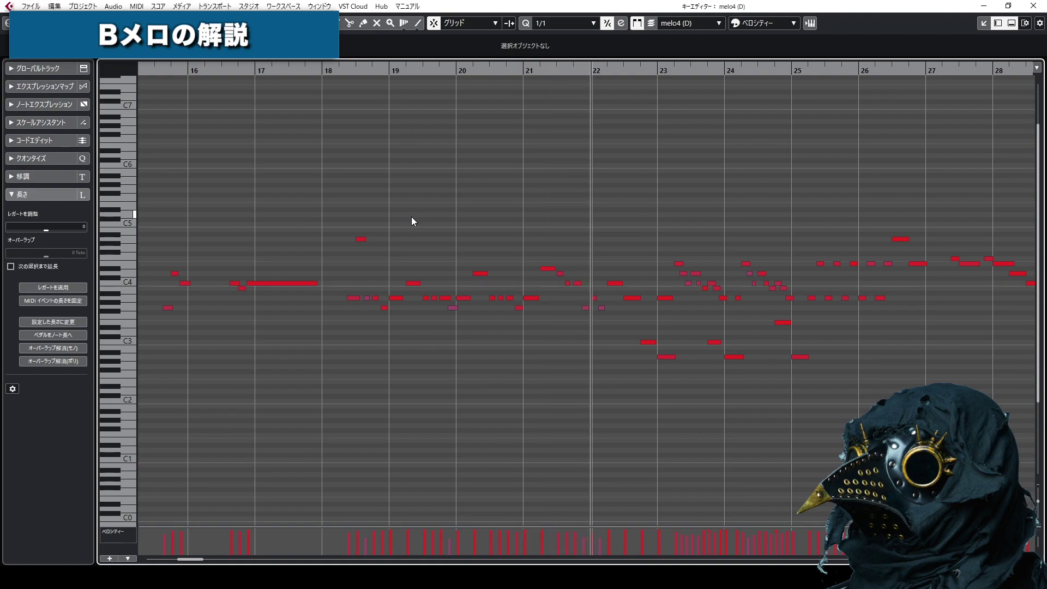
key(space)
Pick out the raised accent notes in bars 19, 20 and 21 to compare their rhythmic timing, and clear the selection
click(416, 283)
click(480, 273)
click(547, 268)
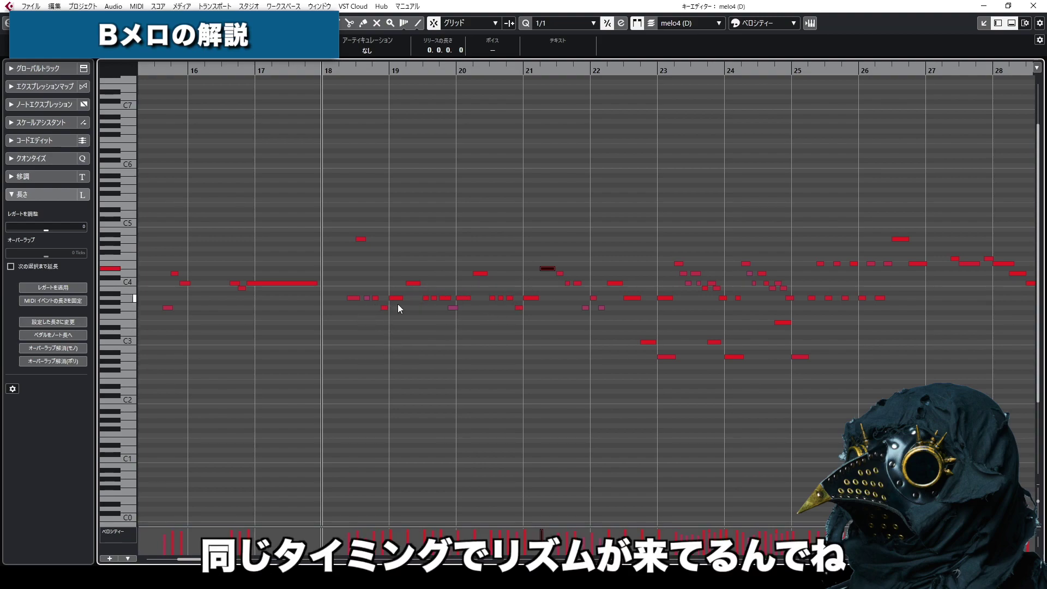
click(437, 298)
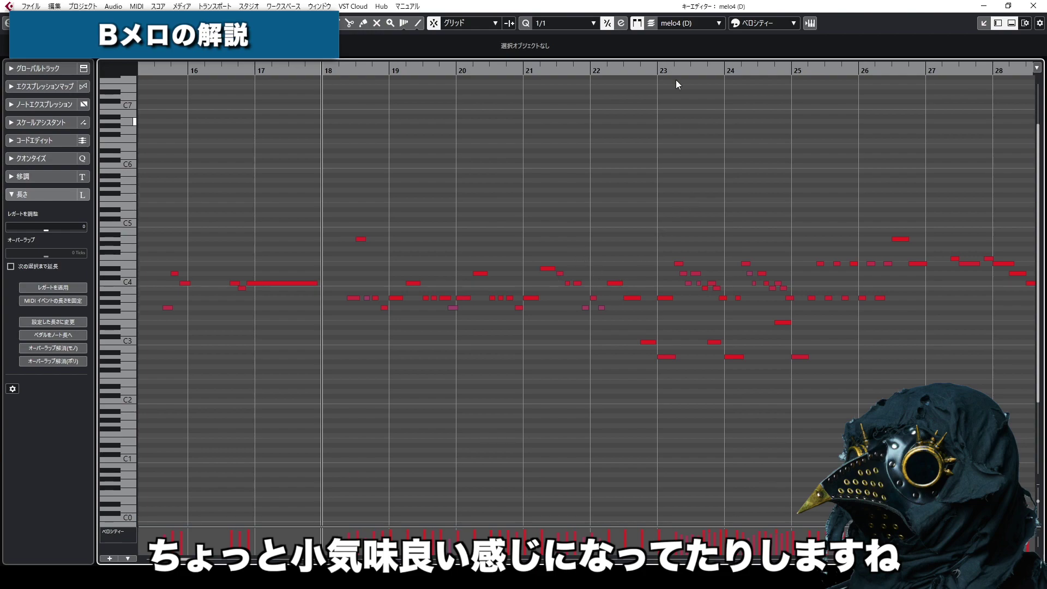
Play the melo4 (D) notes from bar 25 into bar 26 and close the Key Editor
drag(649, 71, 813, 210)
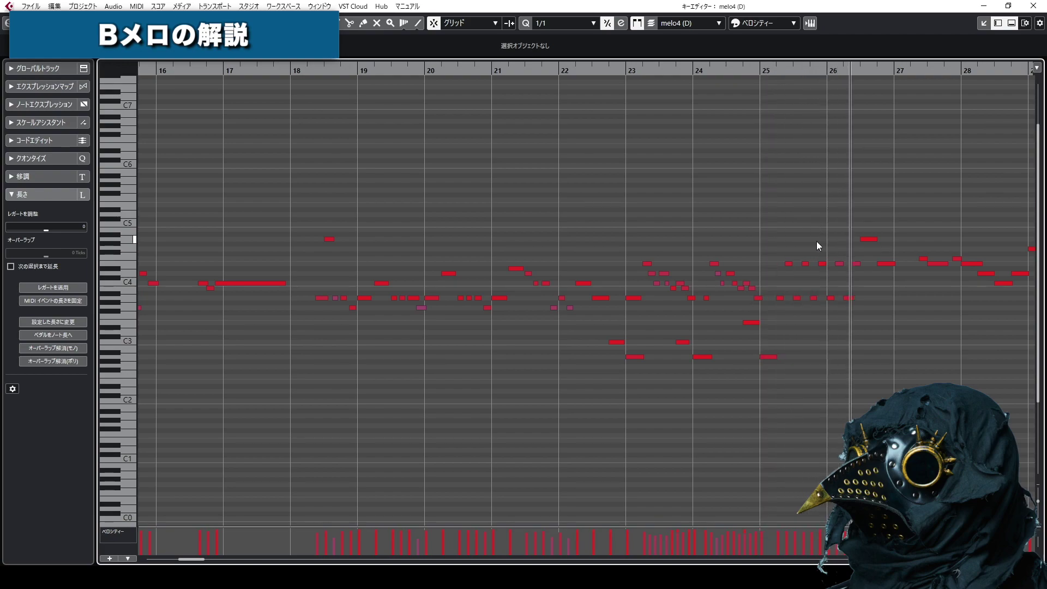
key(space)
key(g)
key(g)
key(g)
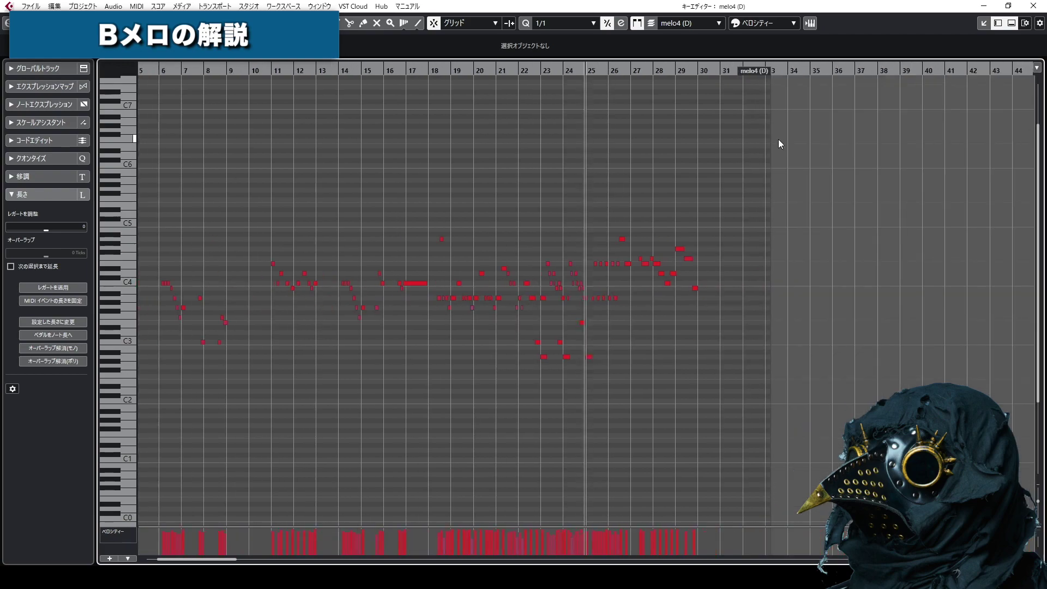
click(1030, 13)
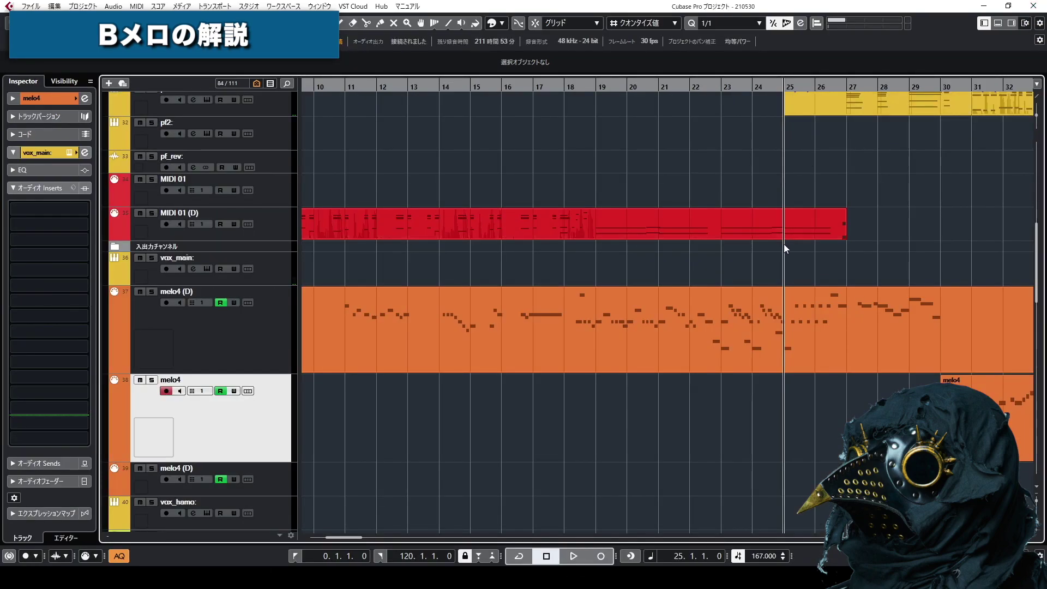
Look over the Edr, Hattricks and piano backing tracks alongside the B-section melody
key(g)
key(g)
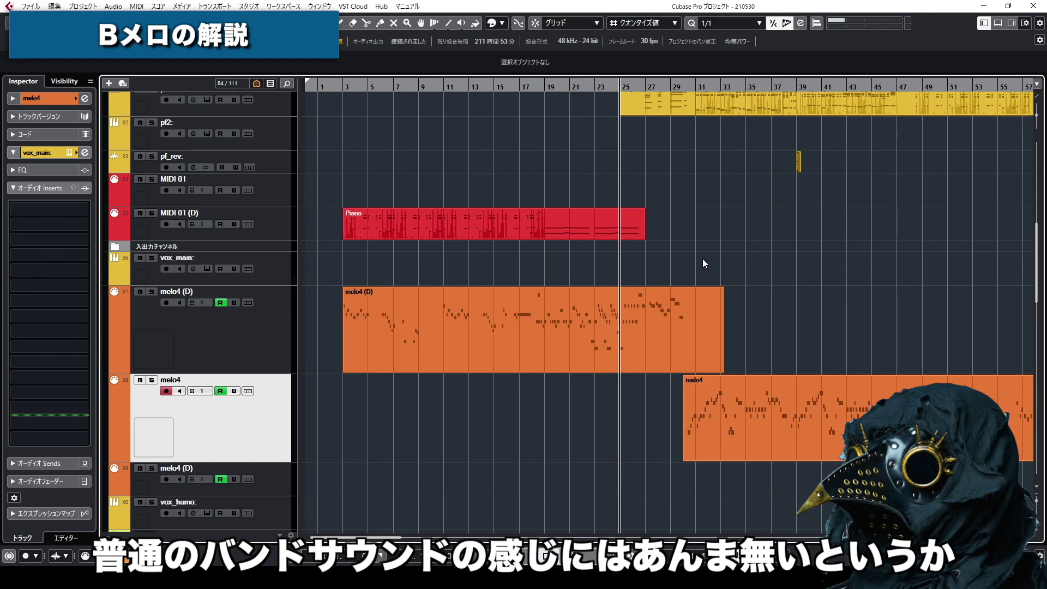
scroll(563, 307, up, 5)
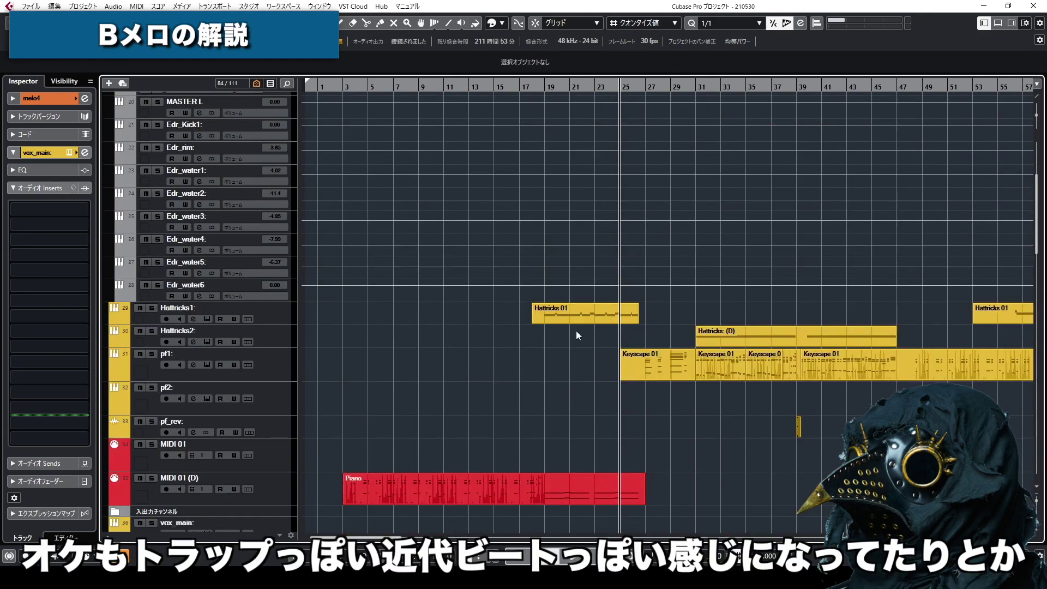
scroll(684, 329, down, 5)
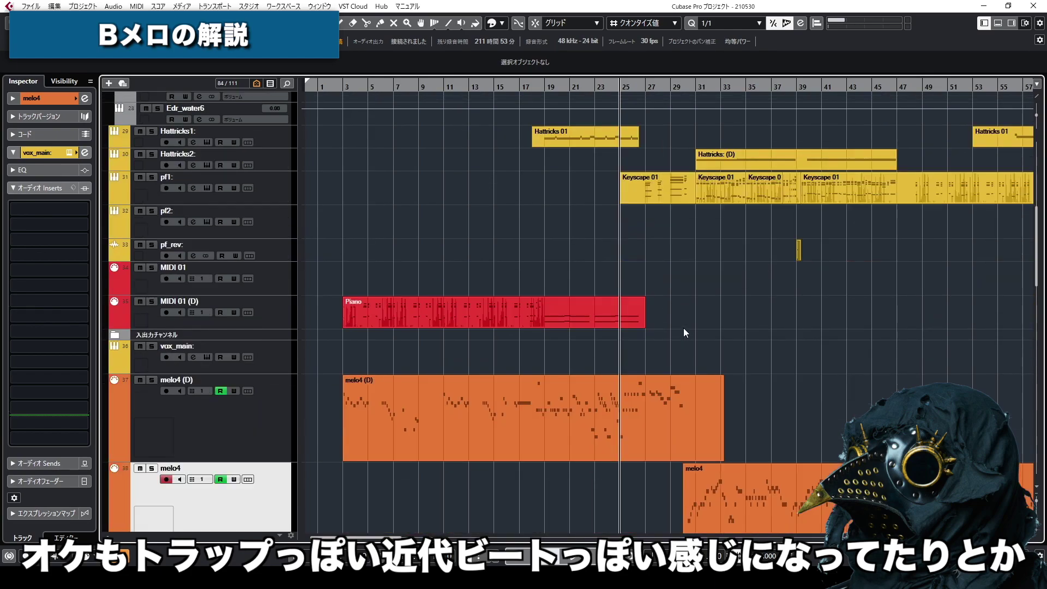
scroll(685, 333, up, 2)
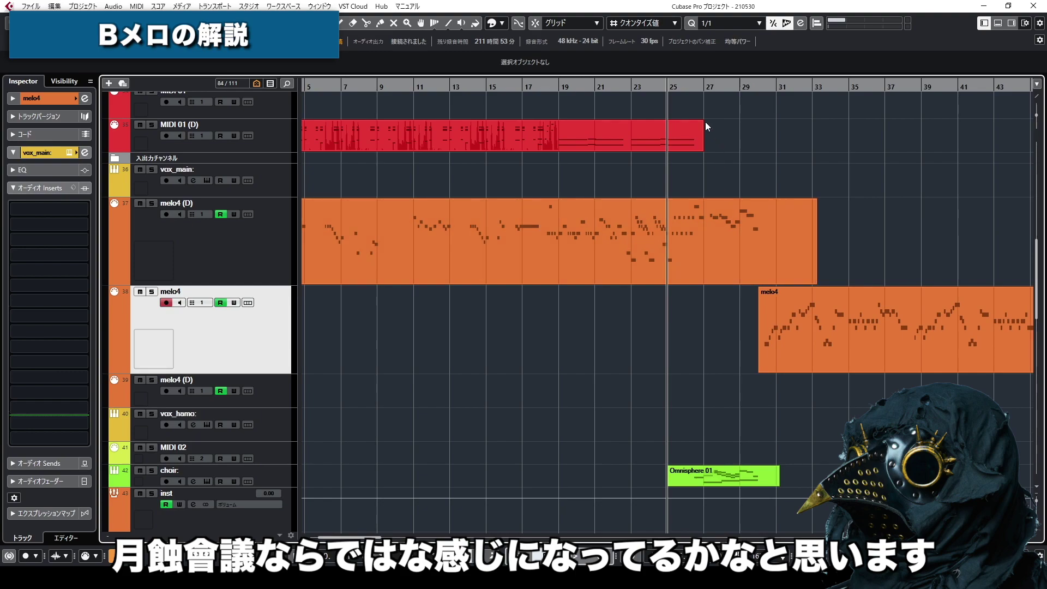
Play the C-section melody from the middle of bar 26 until it reaches the melo4 event at bar 30
drag(697, 90, 701, 104)
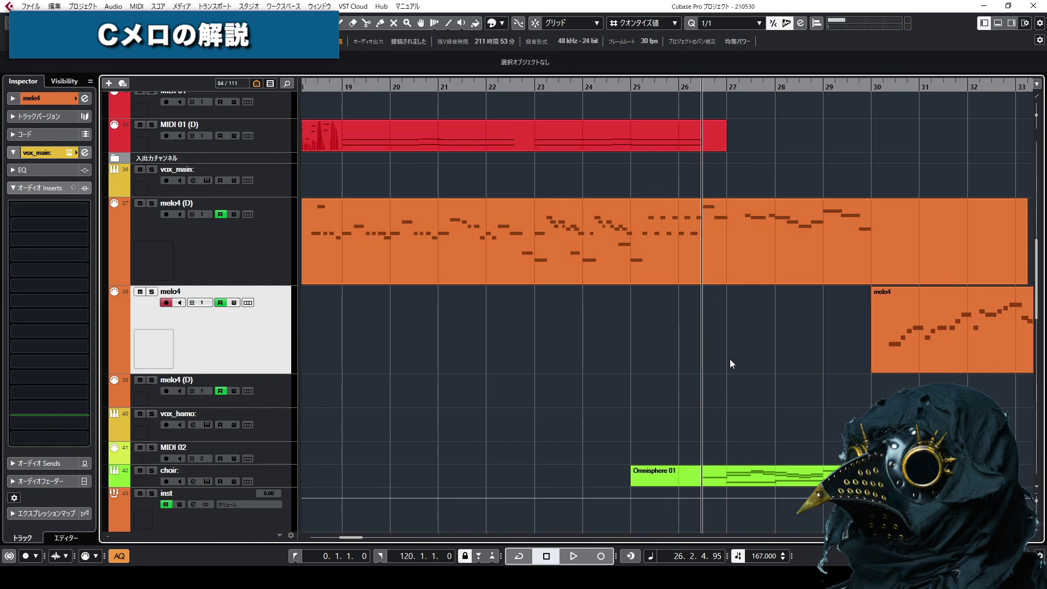
key(space)
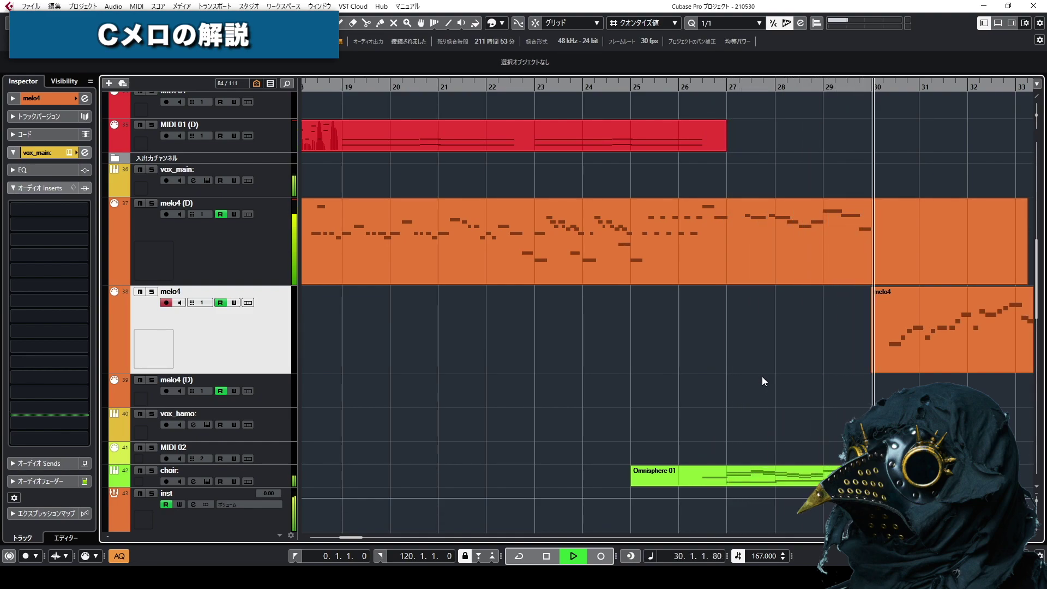
key(space)
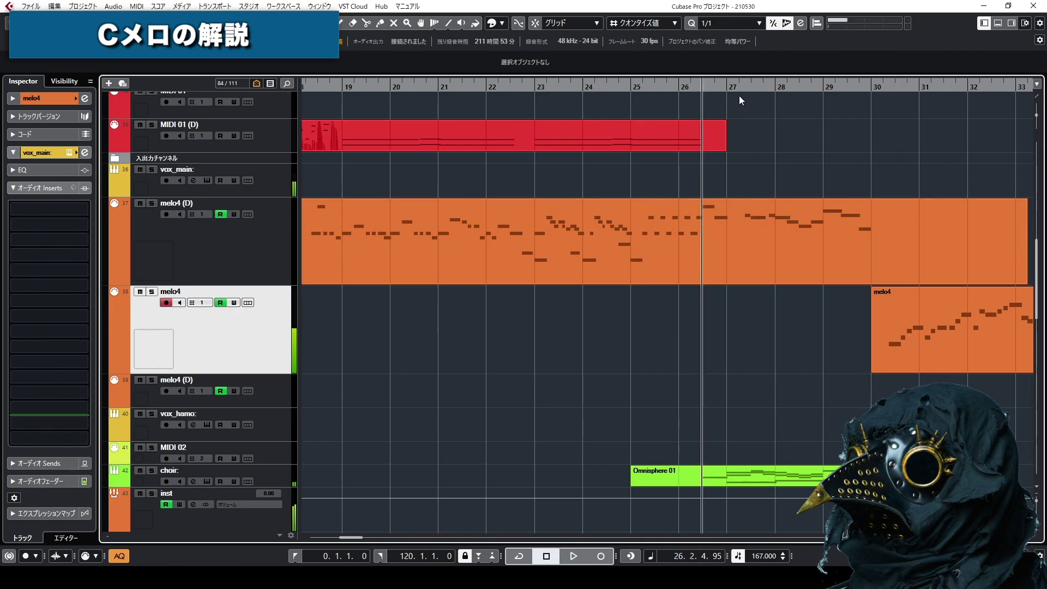
Open the melo4 (D) event in the Key Editor and play the C-section melody from bar 27
click(761, 178)
click(795, 220)
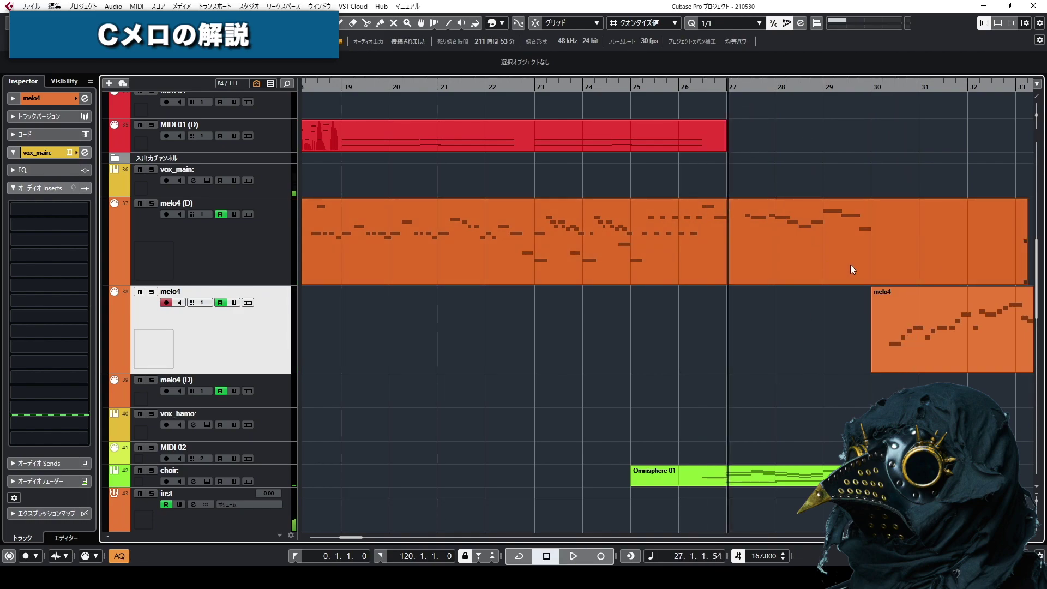
click(933, 359)
click(837, 276)
double_click(828, 271)
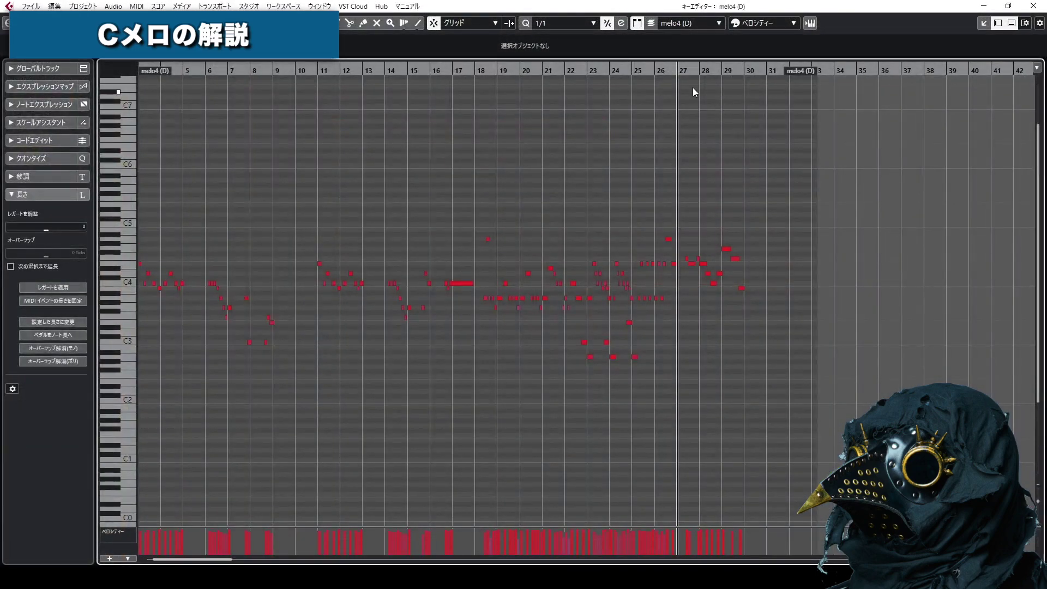
drag(683, 72, 693, 95)
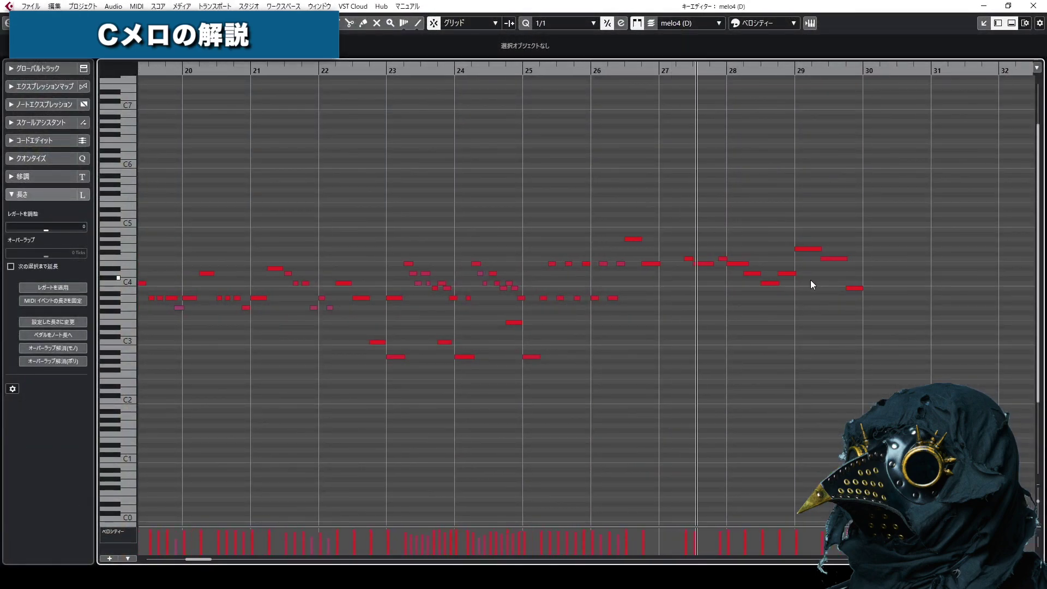
key(space)
Examine the C-section's closing phrase from bar 29 to its last note before bar 30, and close the Key Editor
click(854, 288)
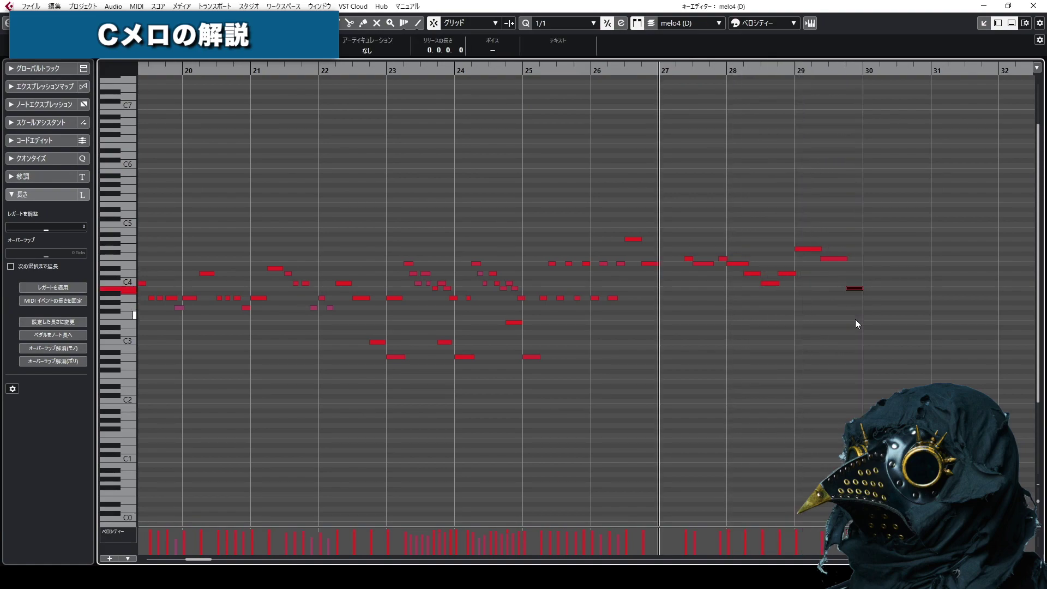
click(795, 70)
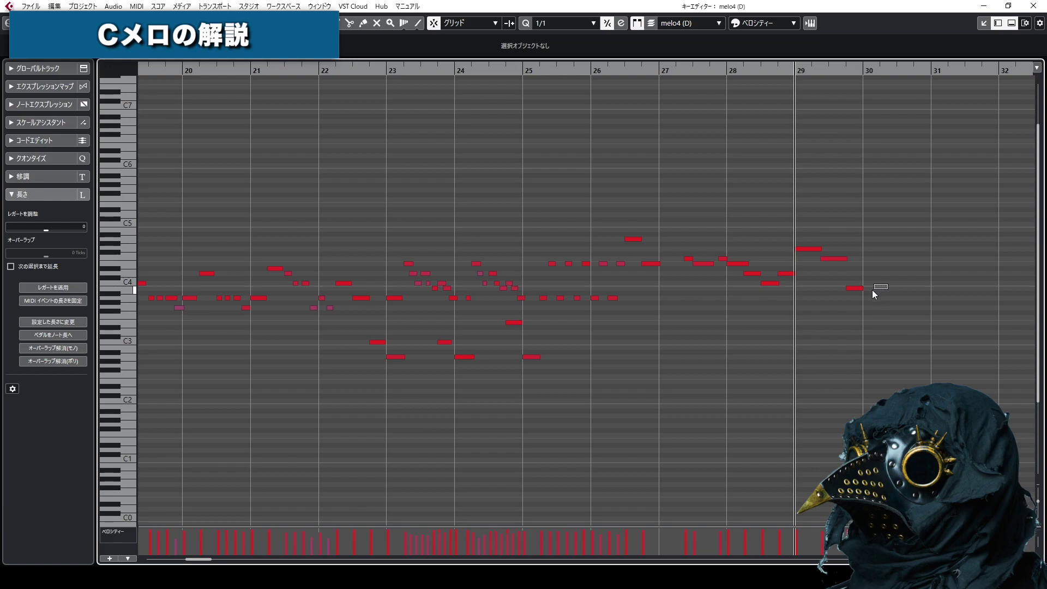
key(space)
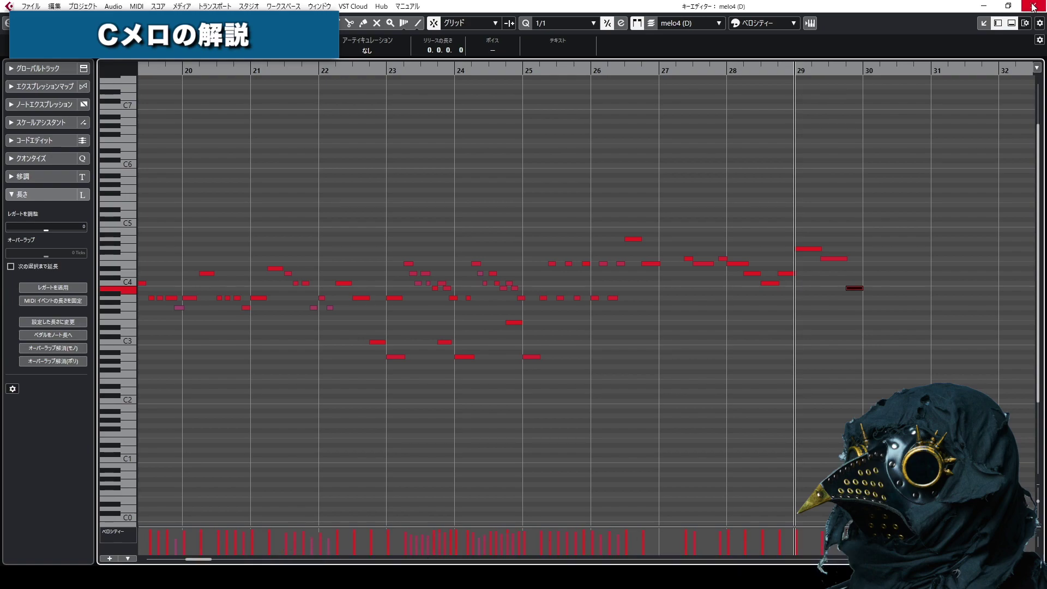
scroll(1010, 218, down, 4)
drag(907, 185, 839, 208)
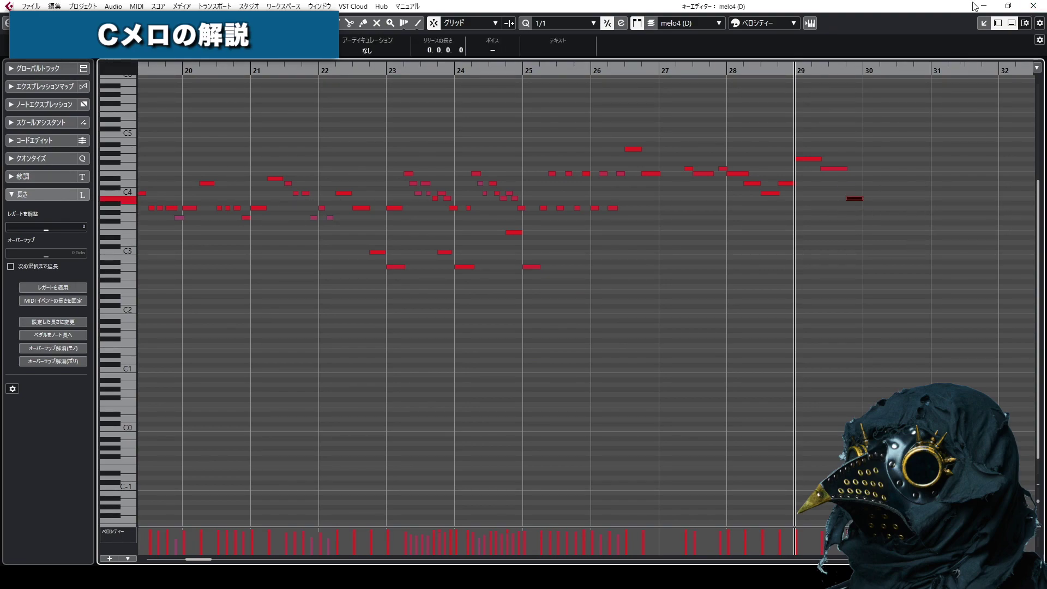
click(1030, 5)
click(849, 335)
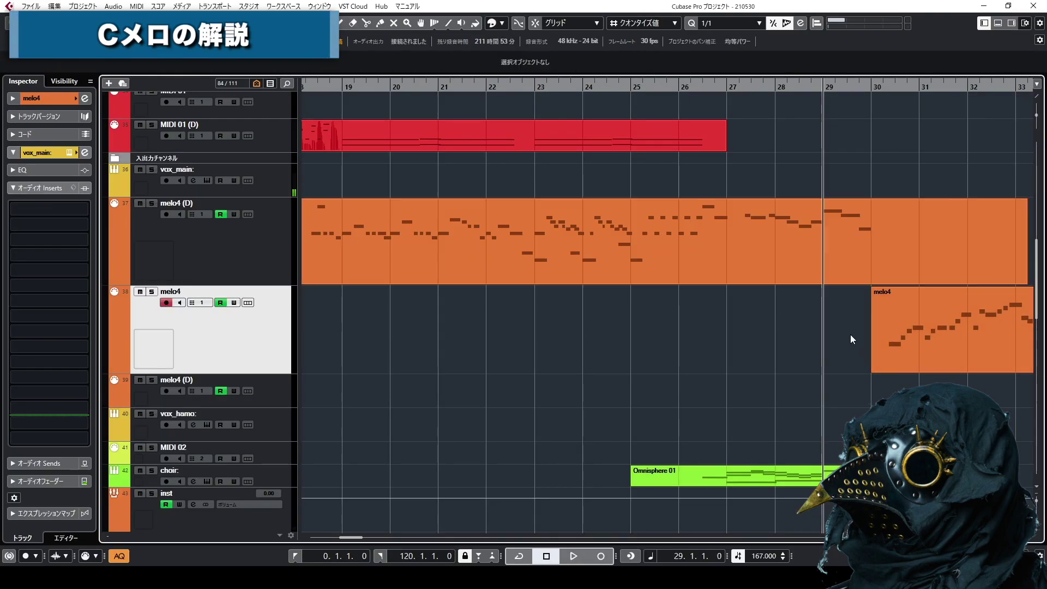
Play the project from bar 29 to hear the C-section lead into the chorus melody
key(g)
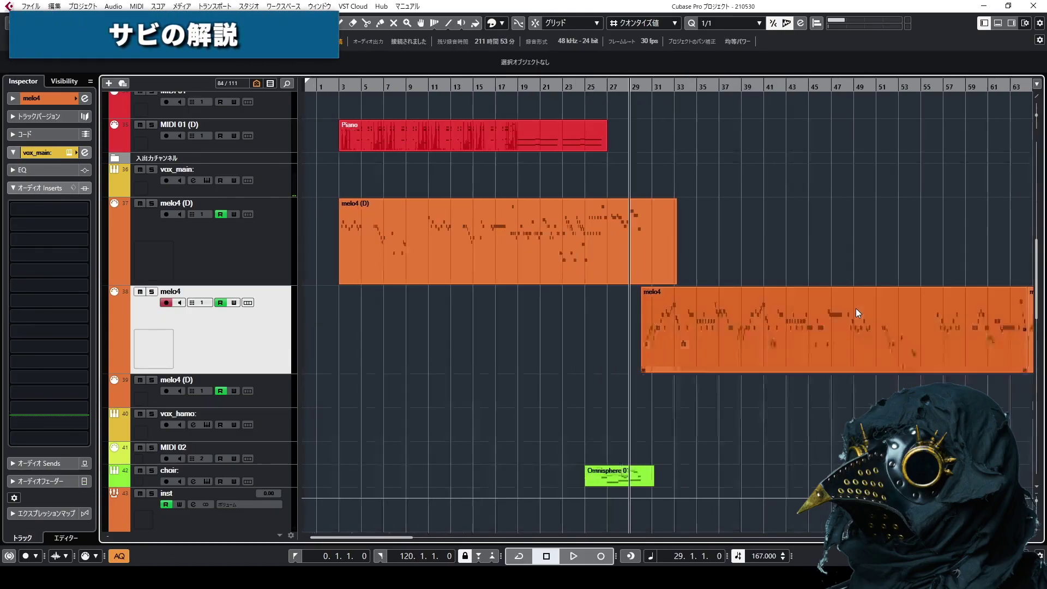
key(h)
key(h)
key(space)
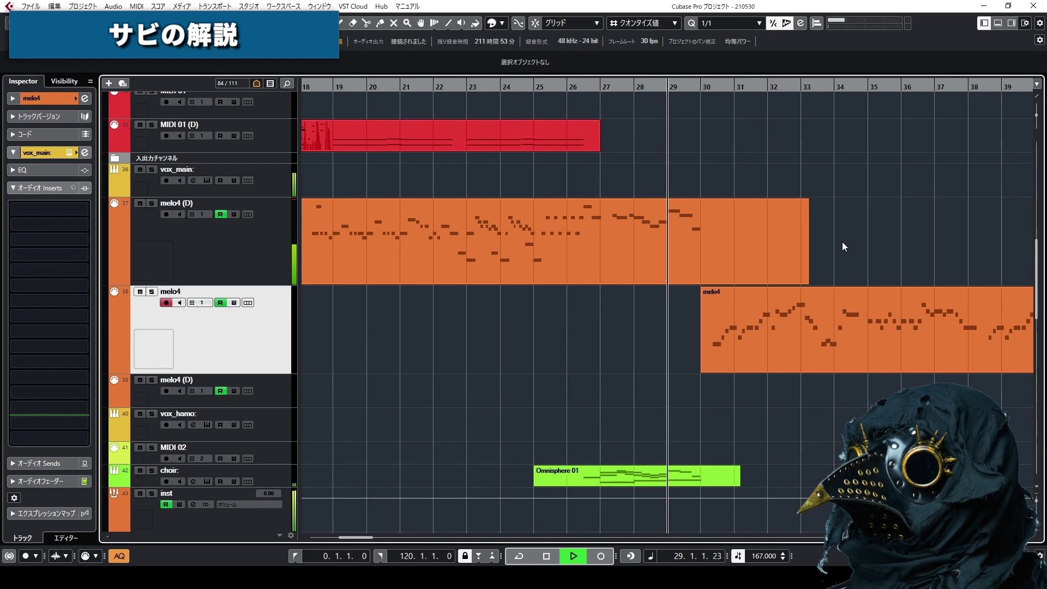
Open the melo4 chorus event in the Key Editor, play it from bar 30 and pick out its first note
double_click(819, 345)
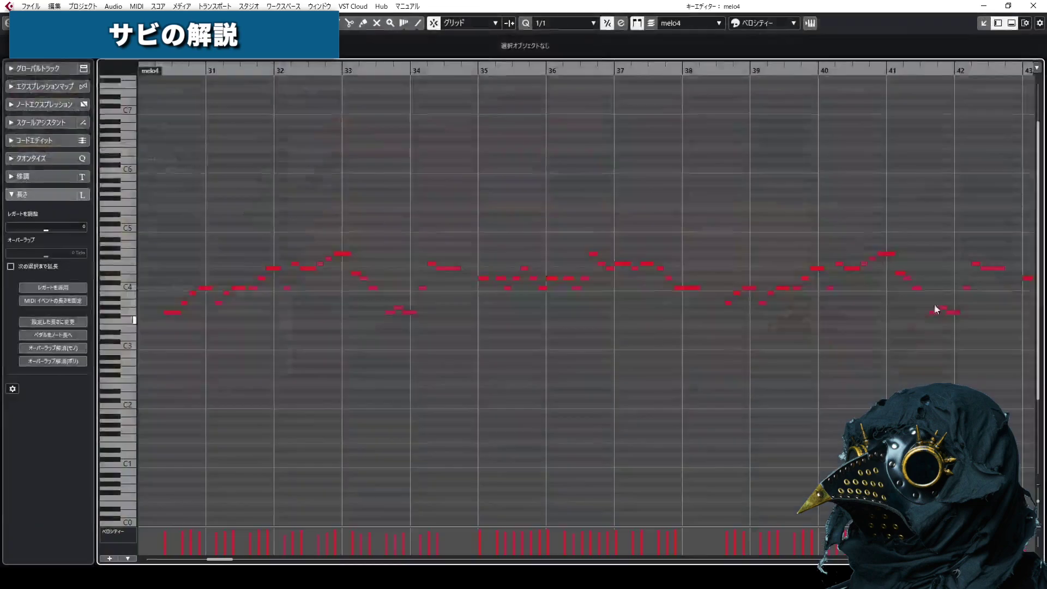
mouse_move(205, 71)
mouse_down()
mouse_move(178, 90)
mouse_move(205, 69)
mouse_move(214, 78)
mouse_up()
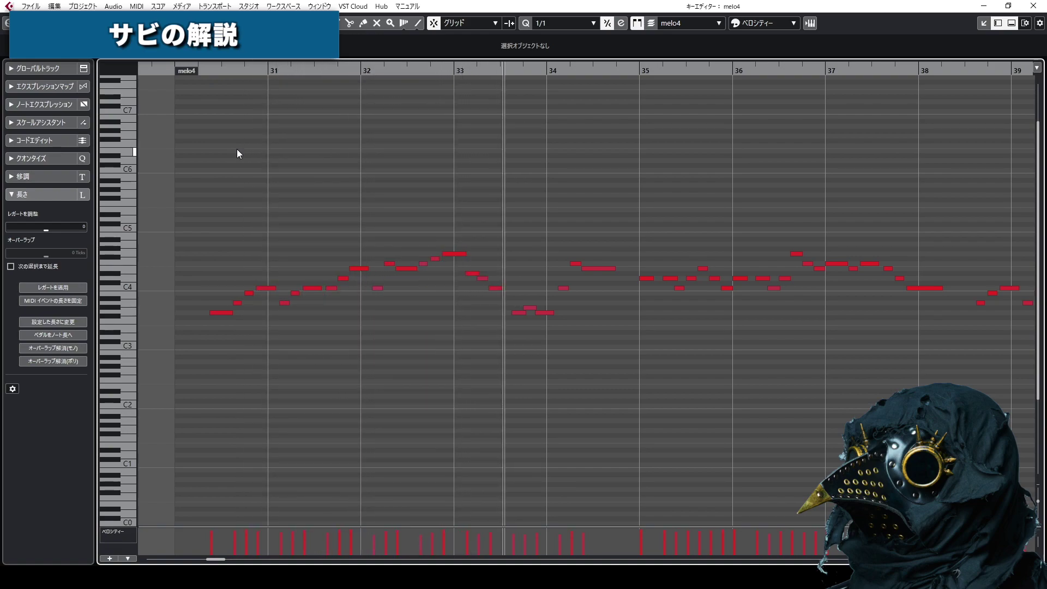
key(space)
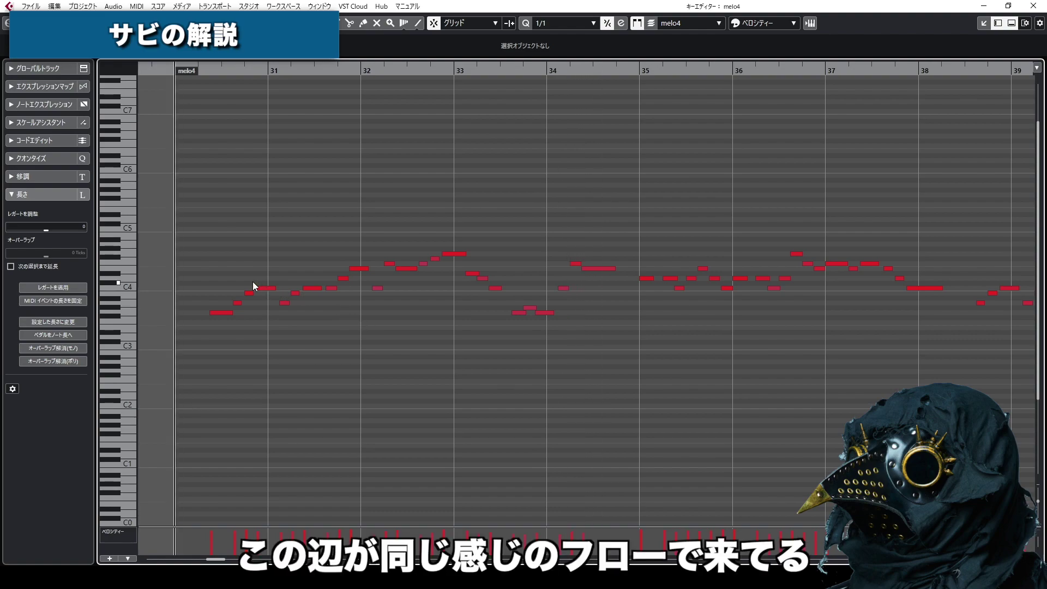
drag(208, 281, 214, 318)
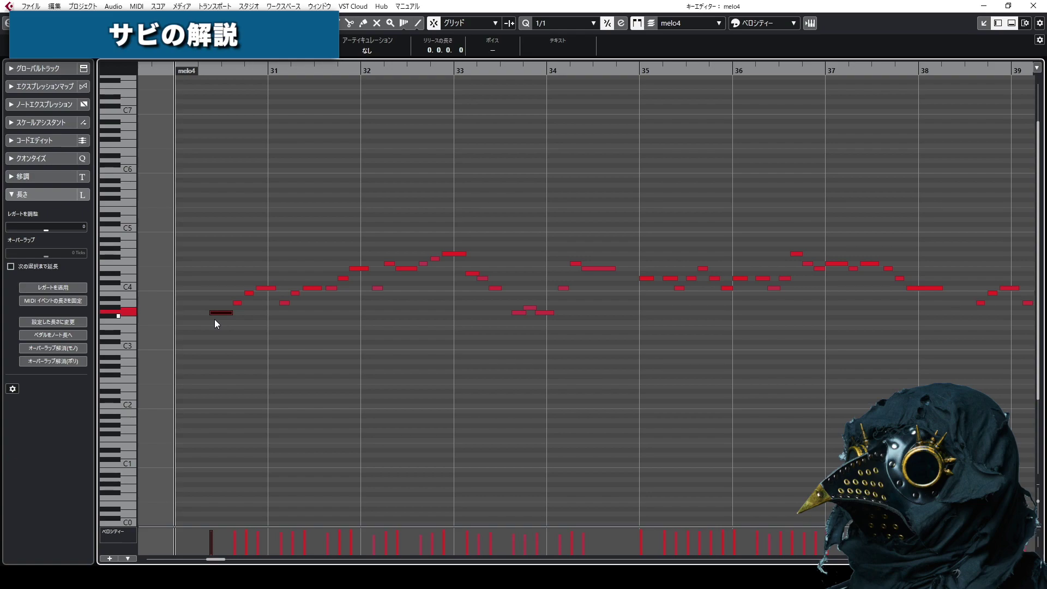
Play the chorus melody from bar 34 and again from bar 35 to compare its phrases
drag(539, 69, 543, 58)
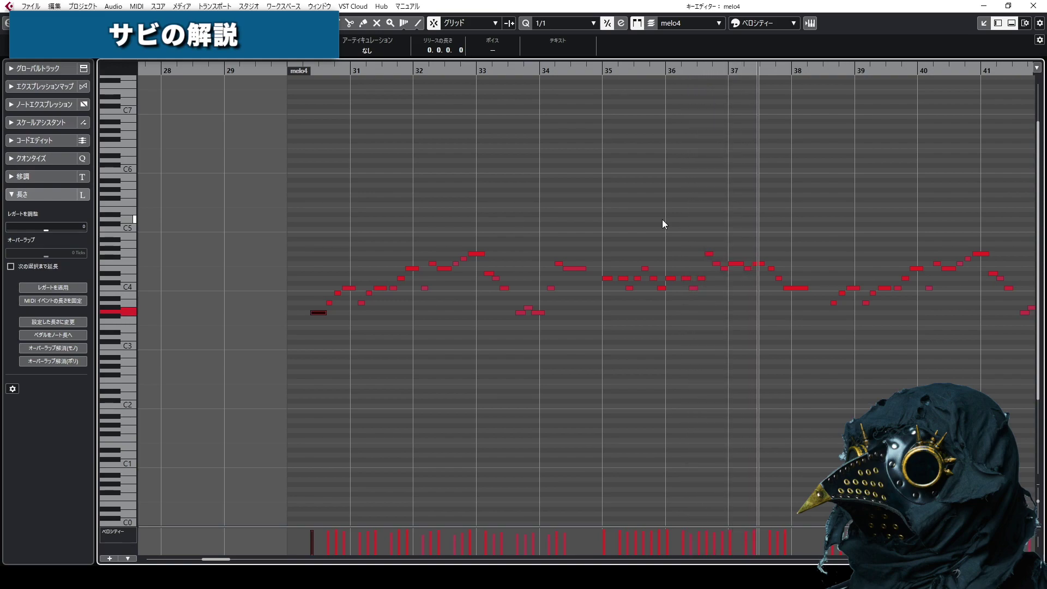
key(space)
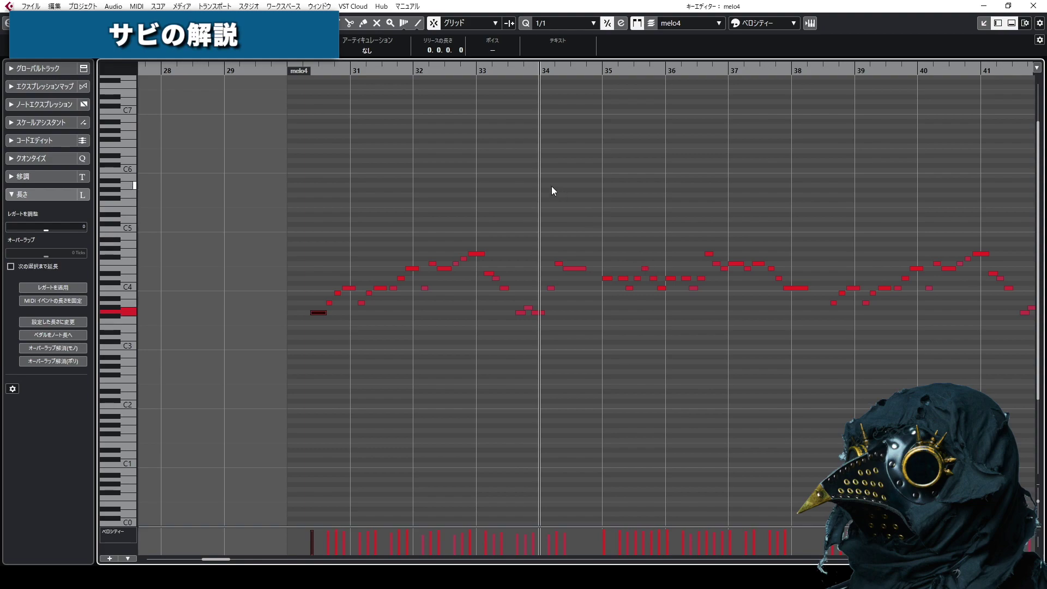
drag(487, 73, 615, 74)
drag(639, 77, 308, 87)
drag(459, 120, 479, 141)
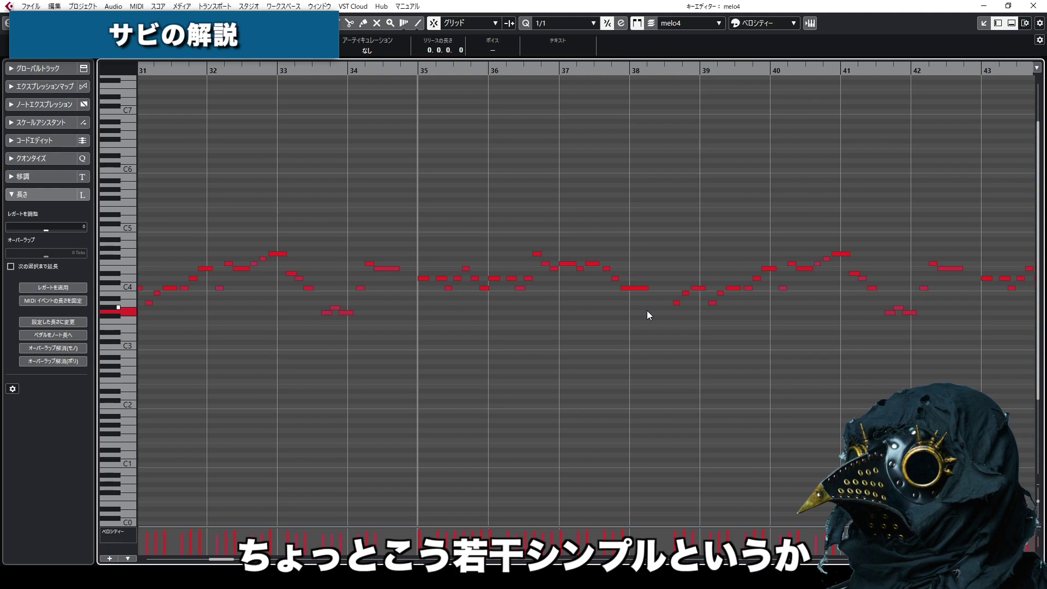
click(616, 349)
key(space)
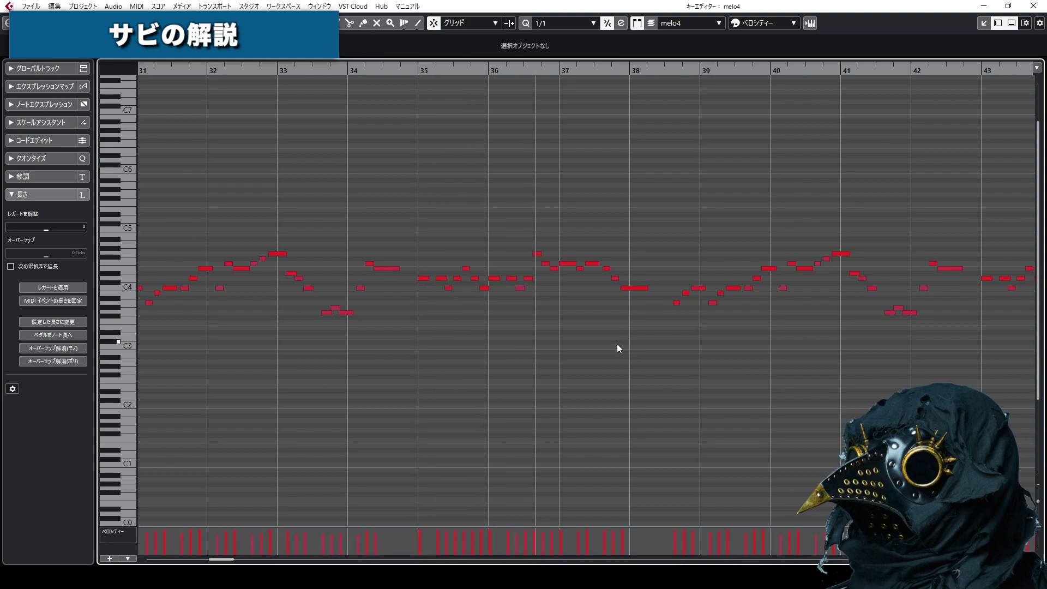
key(space)
Play the second half of the chorus melody from just before bar 38
scroll(634, 328, down, 5)
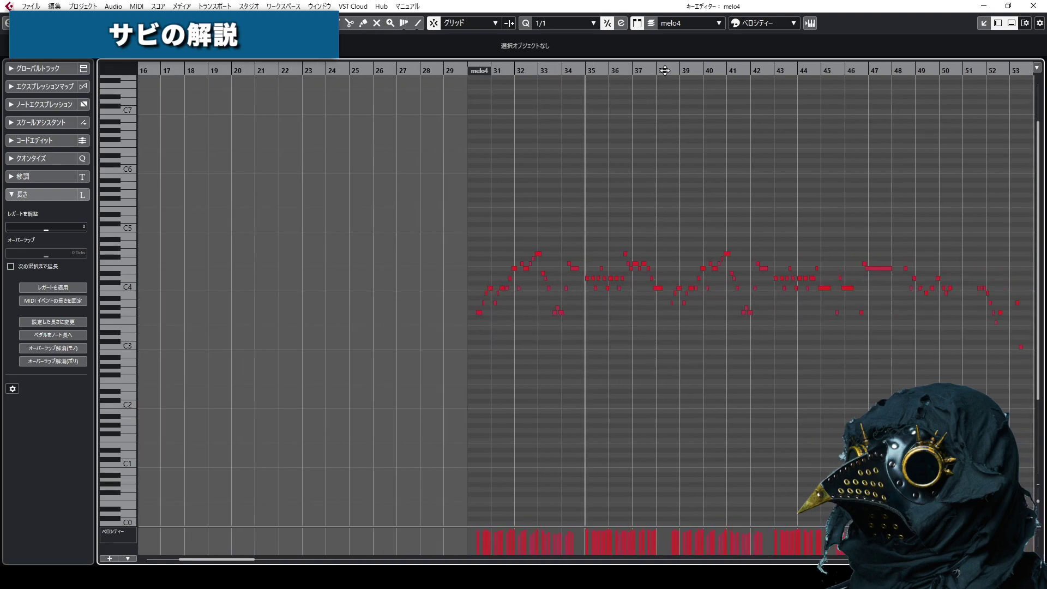
scroll(668, 87, up, 5)
scroll(630, 96, down, 1)
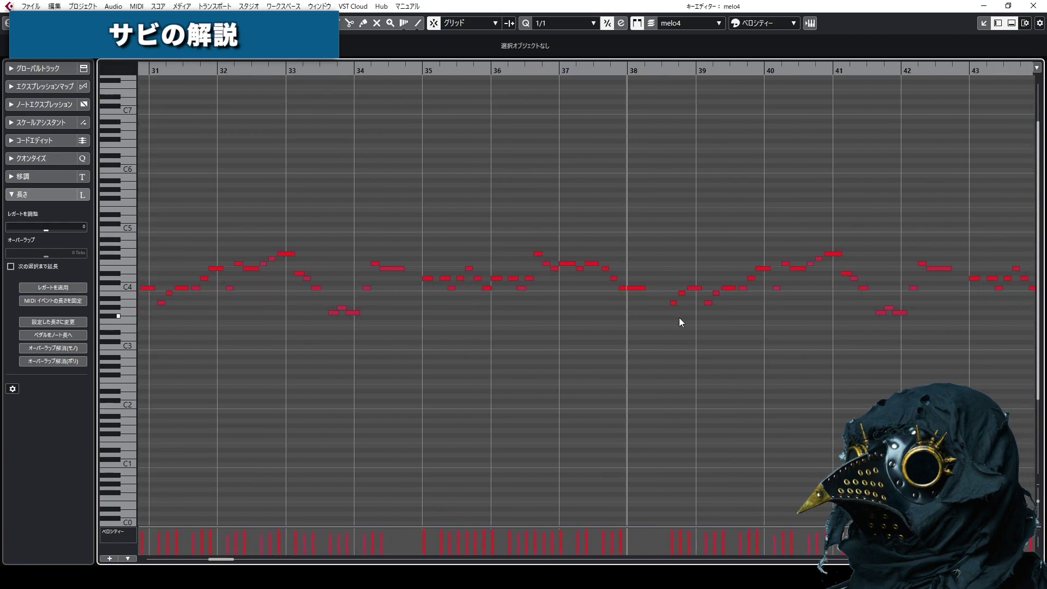
key(space)
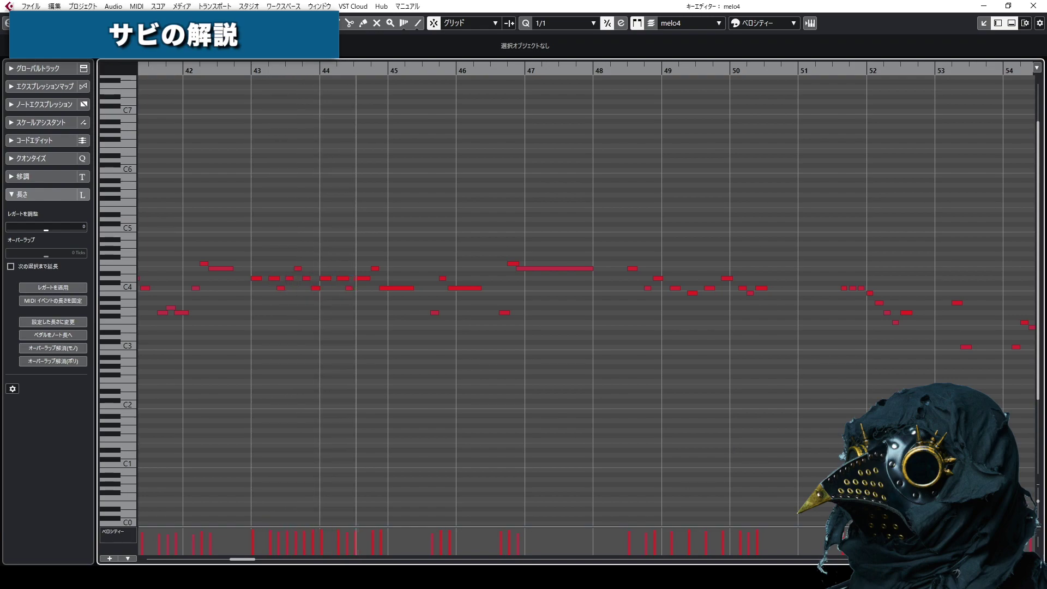
Switch to the Fireface UFX+ mixer to check its level meters and return to the Key Editor
key(alt+Tab)
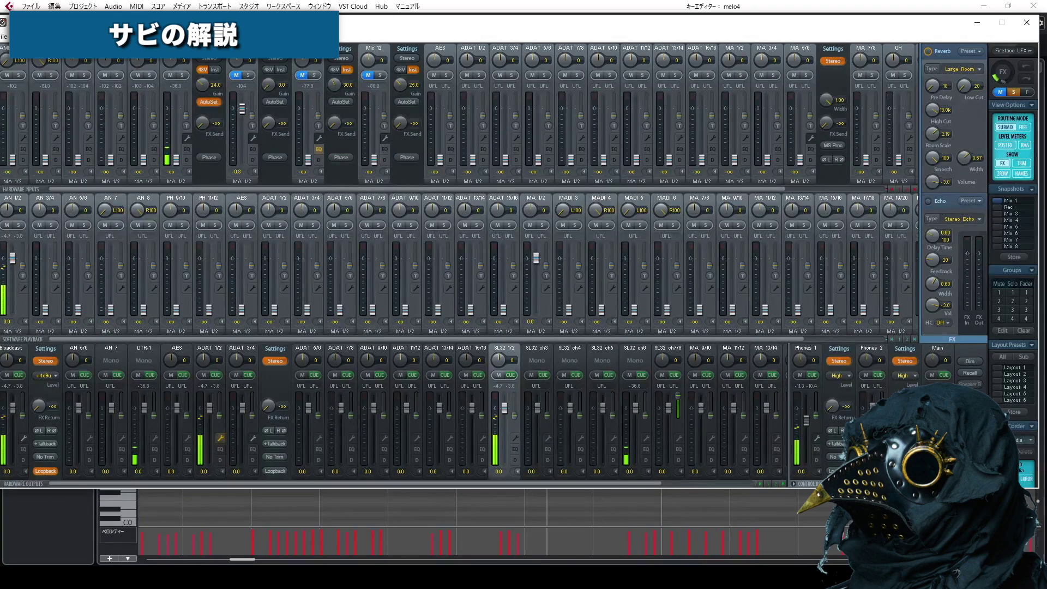
key(alt+Tab)
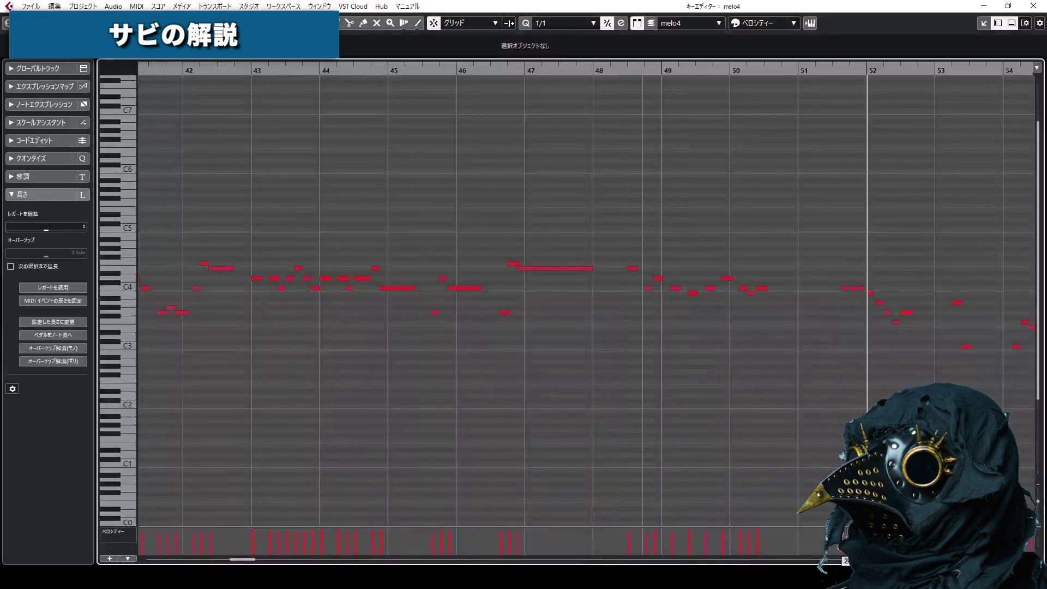
key(alt+Tab)
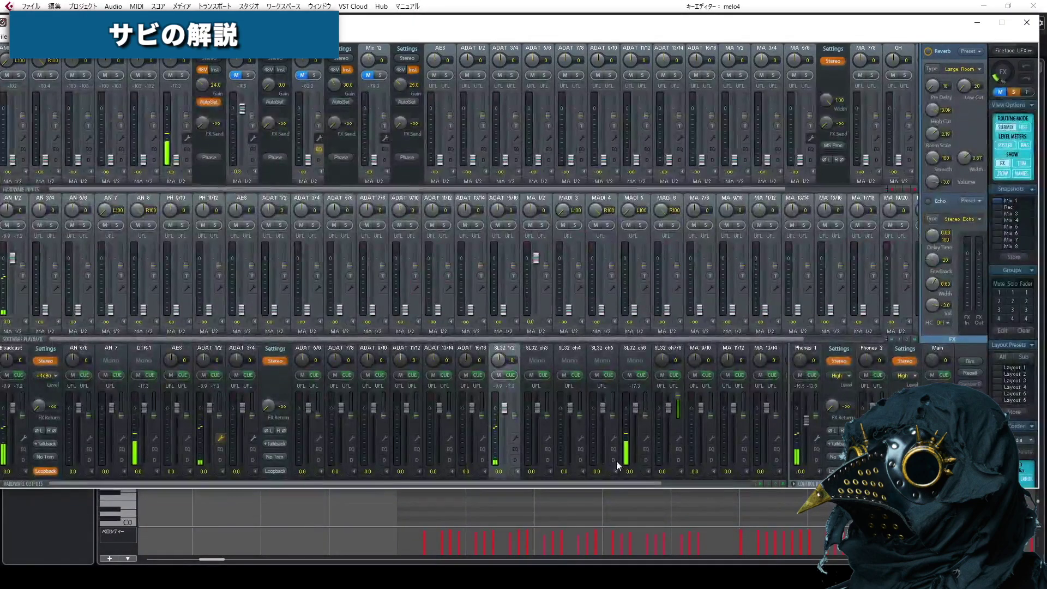
key(alt+Tab)
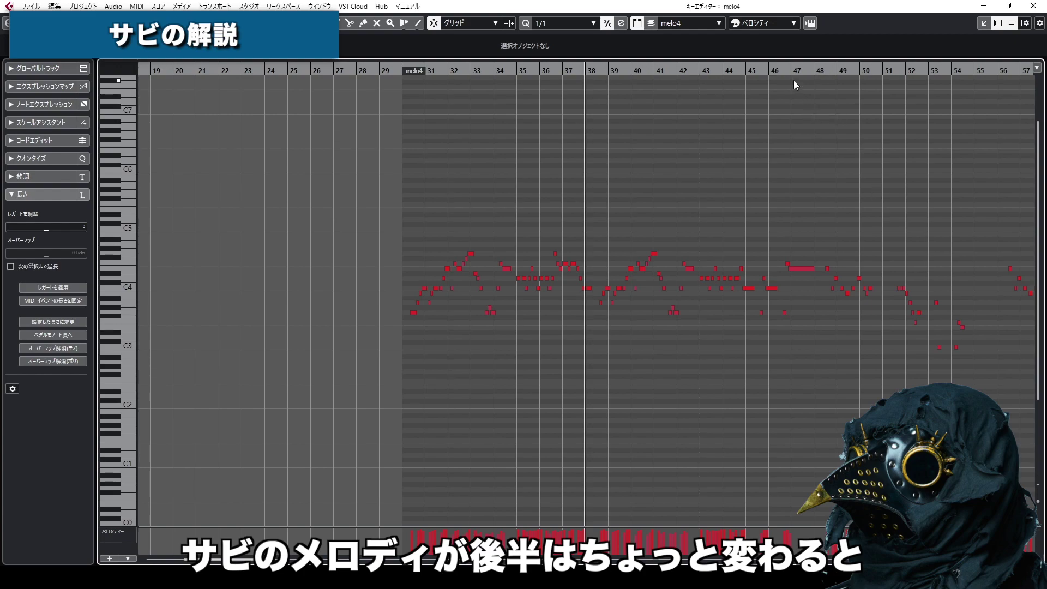
Place the playback position at bar 46, close the Key Editor and minimize the Fireface UFX+ mixer
drag(791, 70, 771, 82)
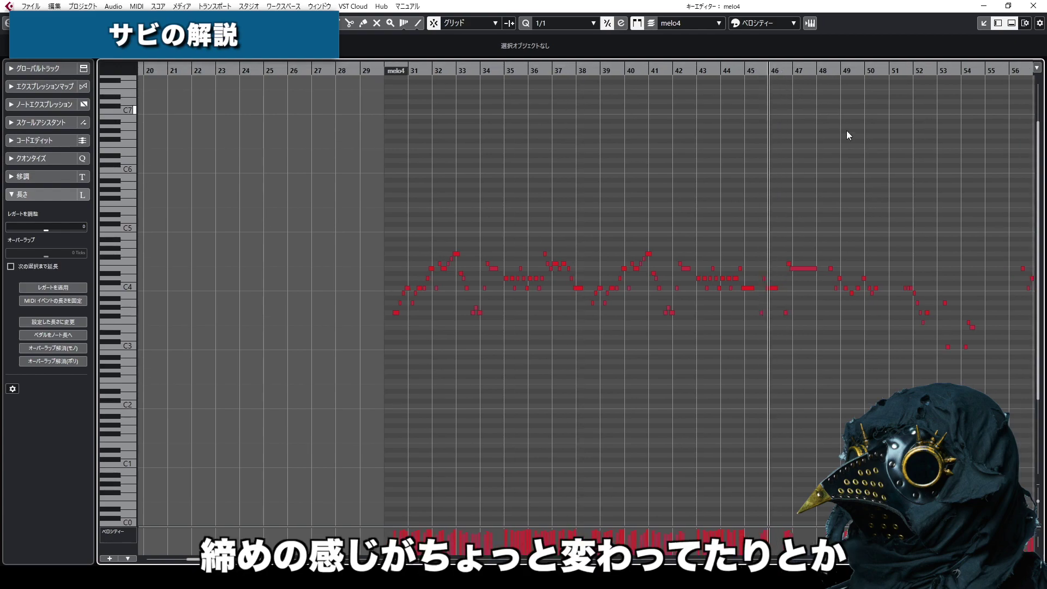
click(1028, 6)
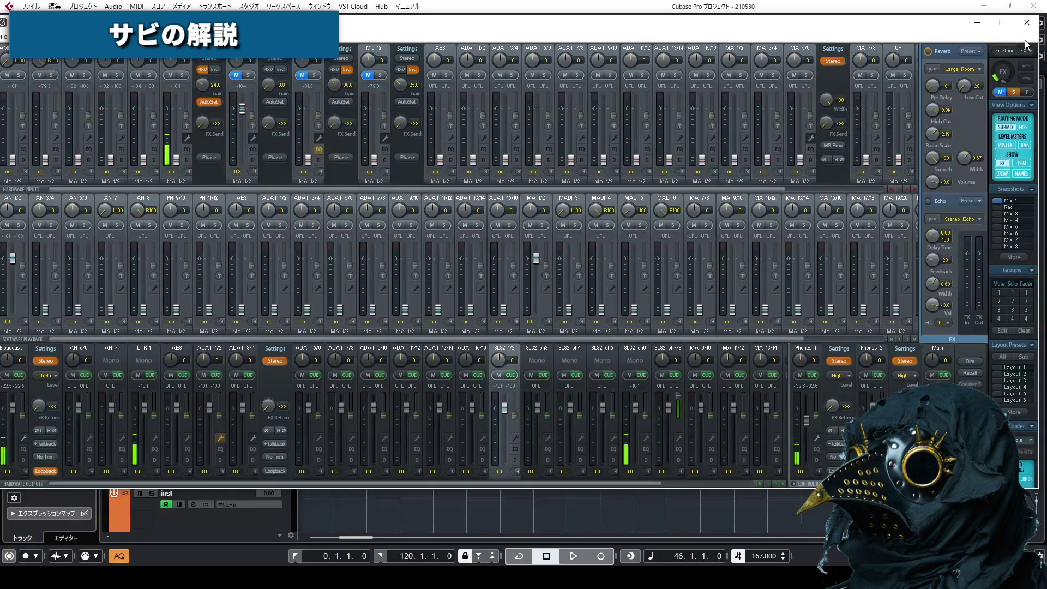
click(976, 23)
Play the overlapping B-section phrases of melo4 (D) from just before bar 23 to compare them with the chorus
key(h)
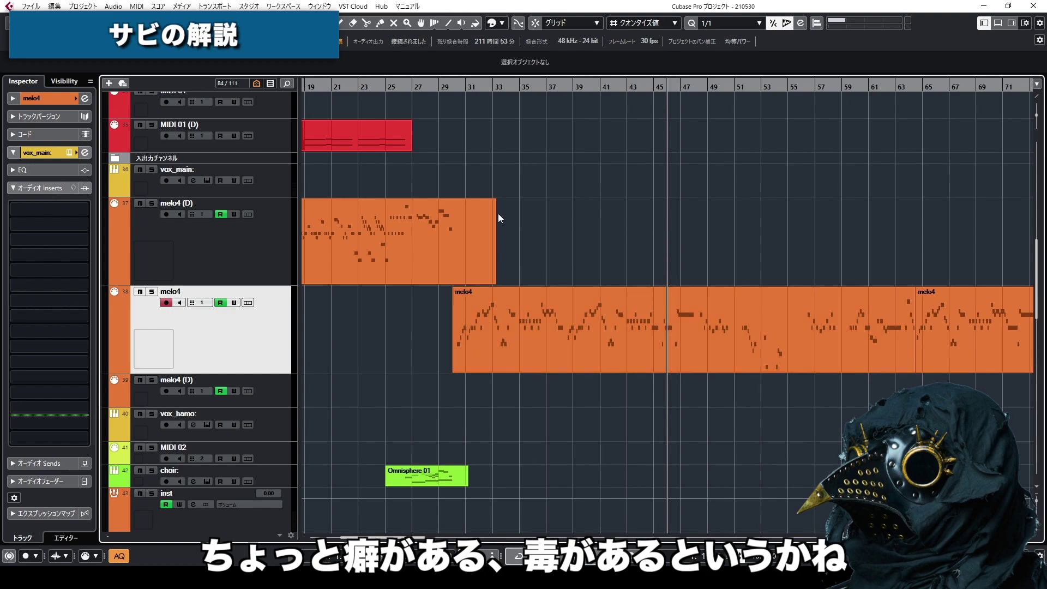
drag(483, 83, 448, 106)
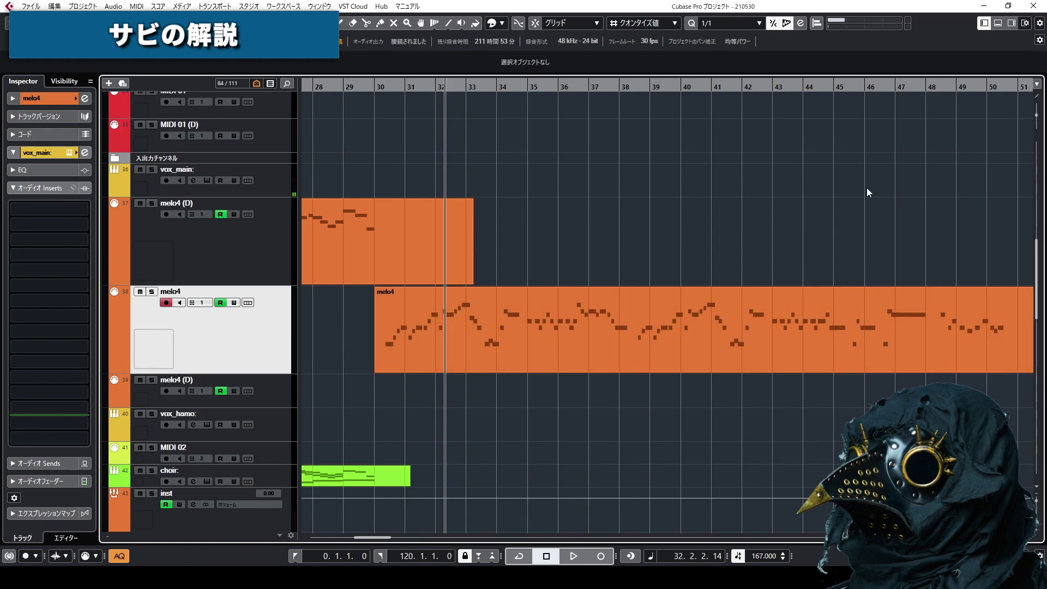
scroll(865, 187, down, 5)
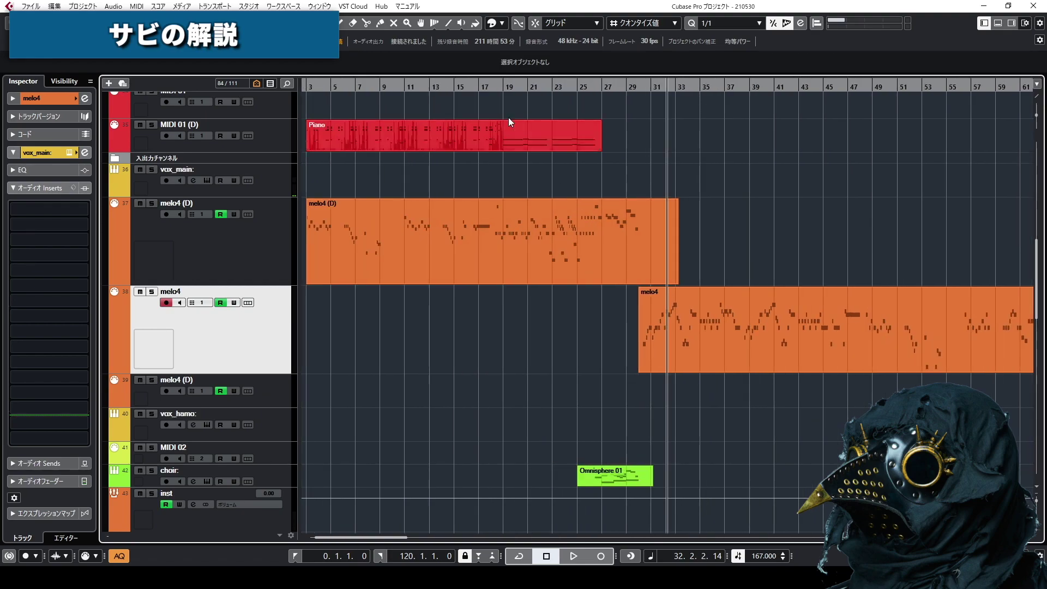
click(546, 101)
scroll(568, 117, up, 5)
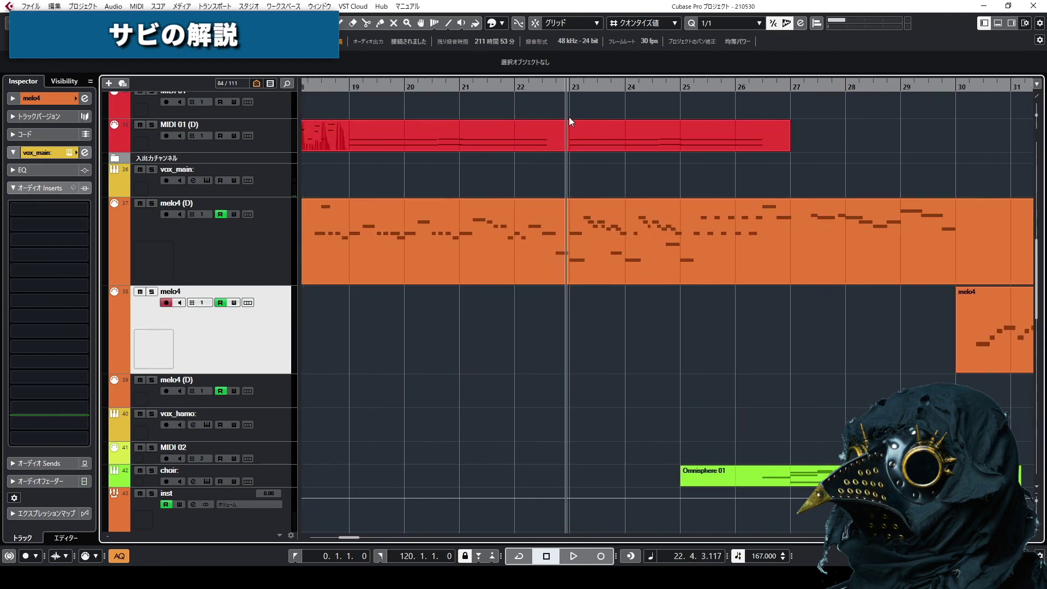
key(space)
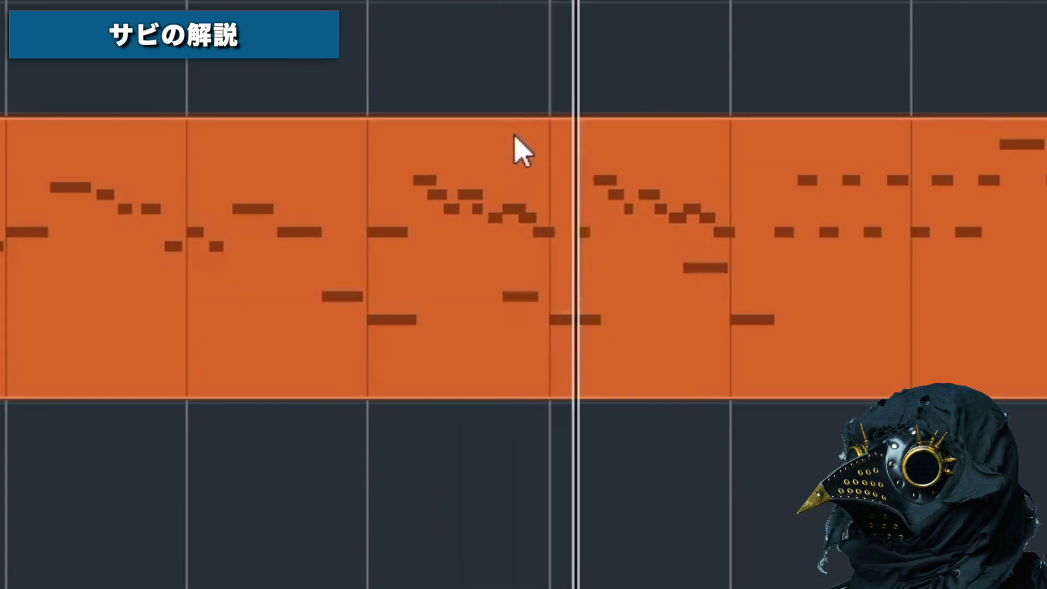
key(space)
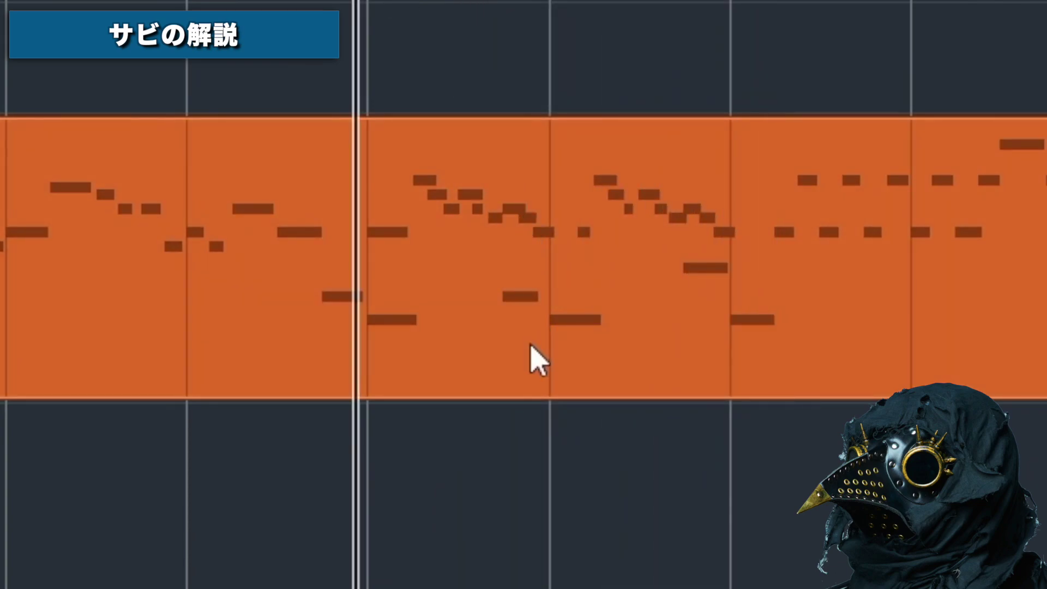
click(531, 358)
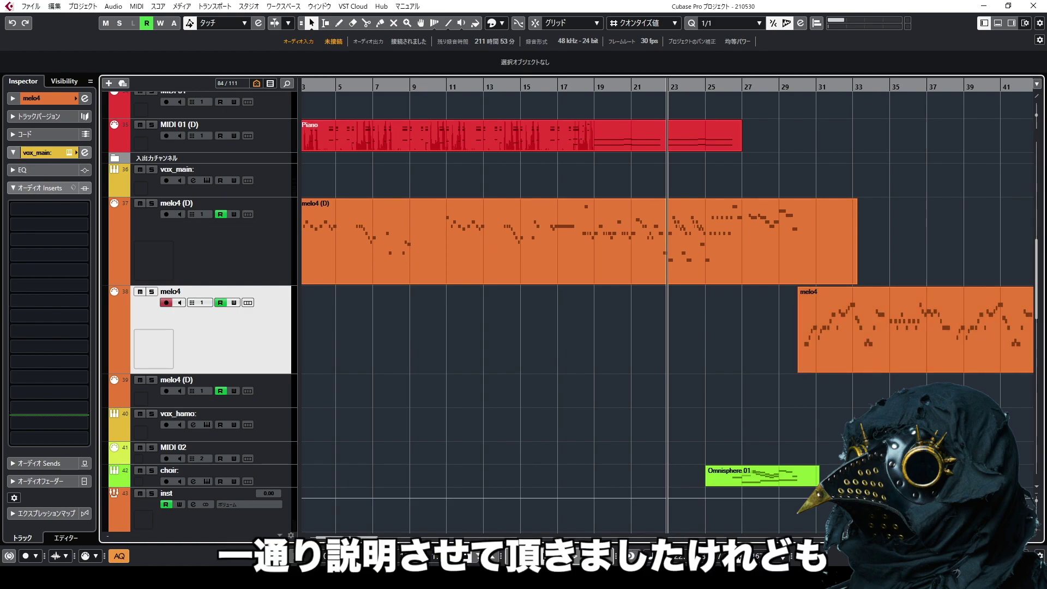
click(898, 286)
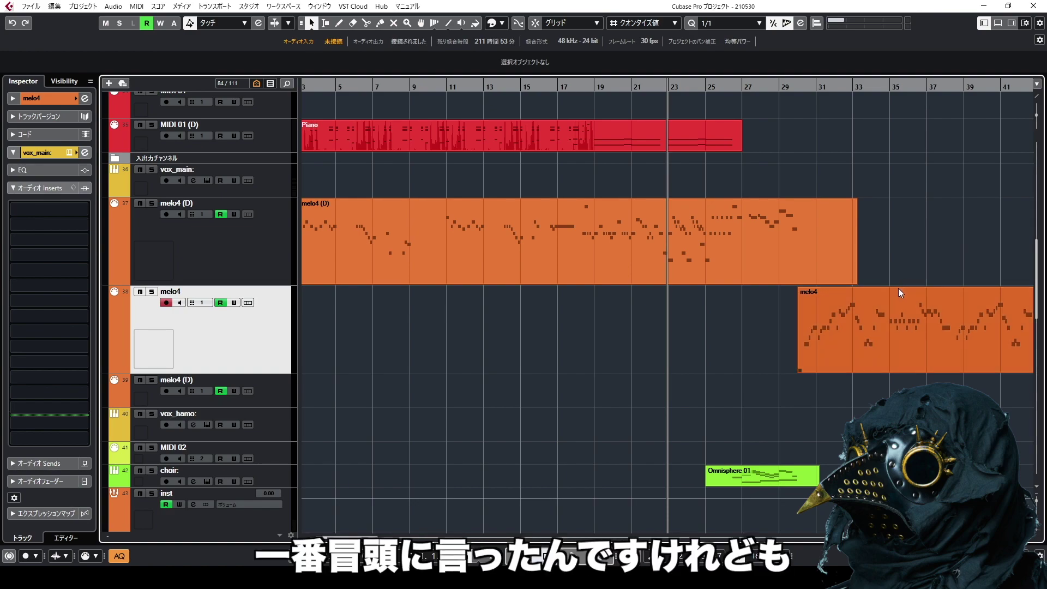
click(894, 286)
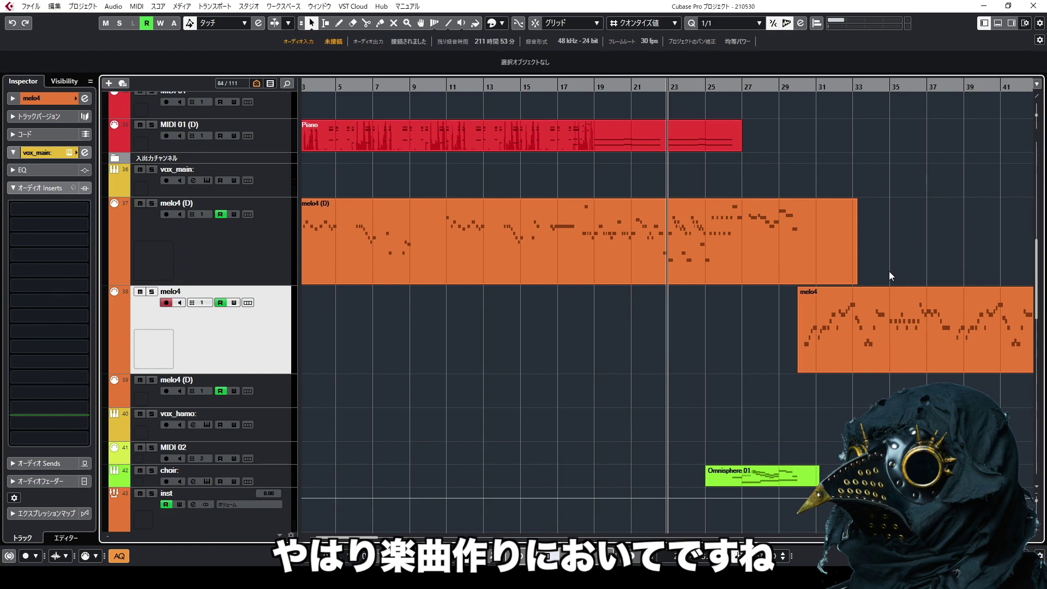
click(852, 279)
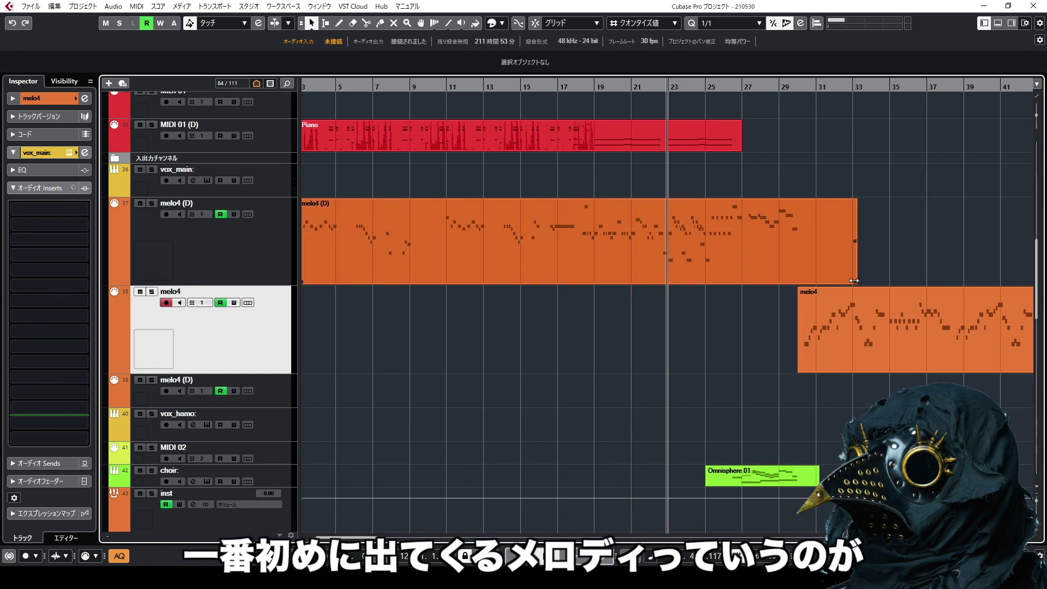